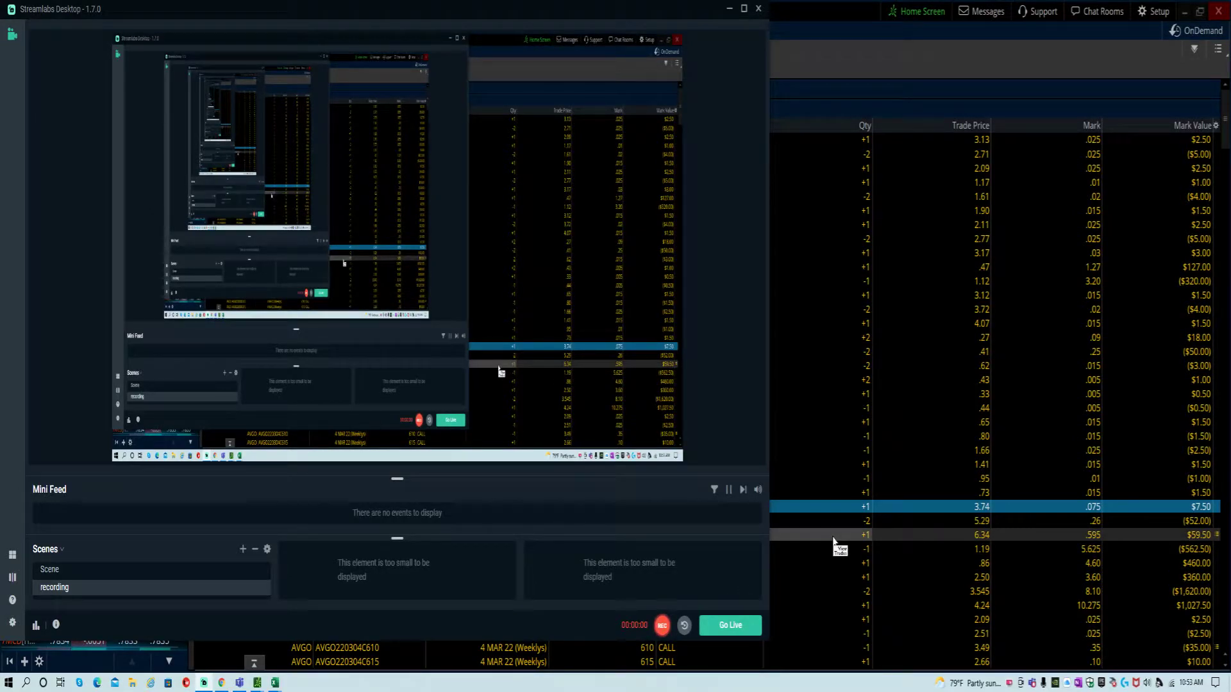
Check the CRWD 177.5 put's trade history, then return to the Bilibili research page in Chrome
{"action": "left_click", "coordinate": [834, 539]}
{"action": "mouse_move", "coordinate": [215, 685]}
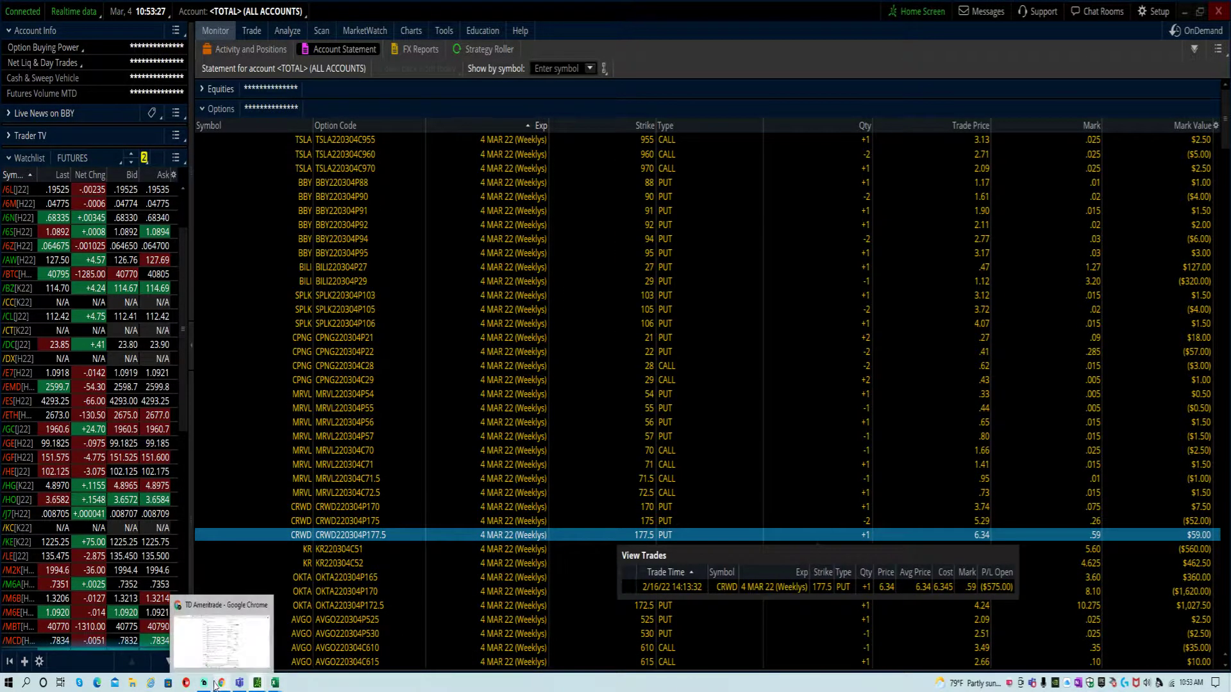
{"action": "left_click", "coordinate": [220, 685]}
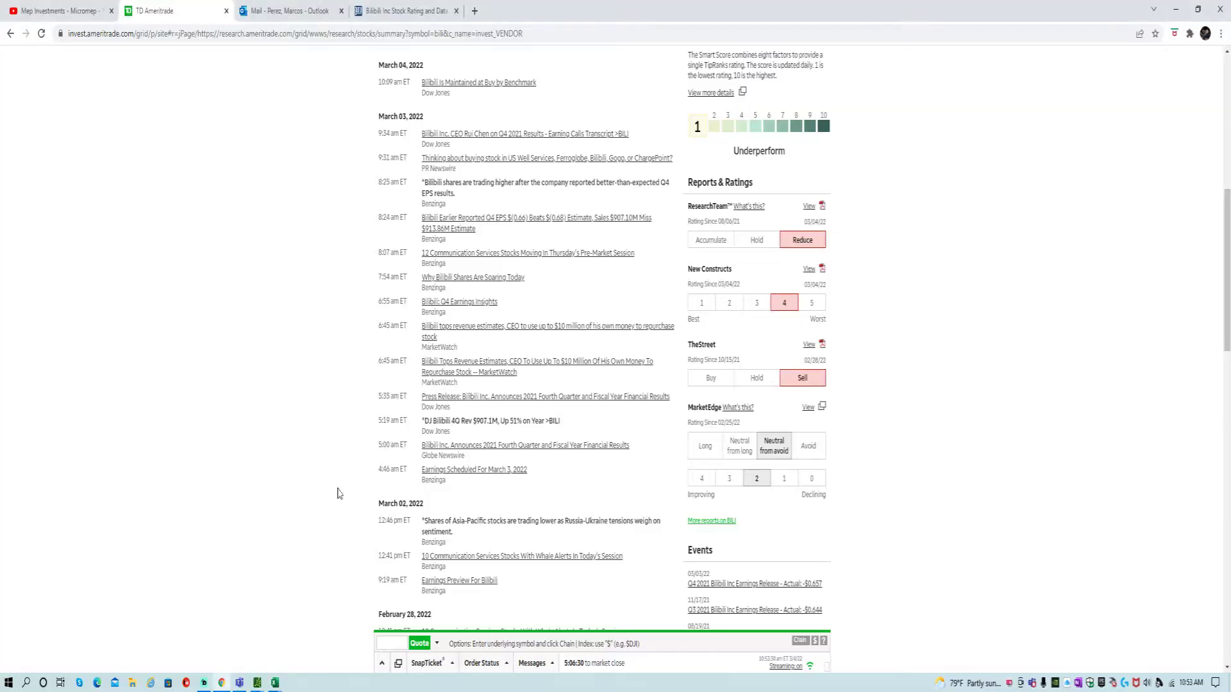
Open Stocktwits in a new tab and search 'earning' to reach the eWhispers profile
{"action": "left_click", "coordinate": [474, 11]}
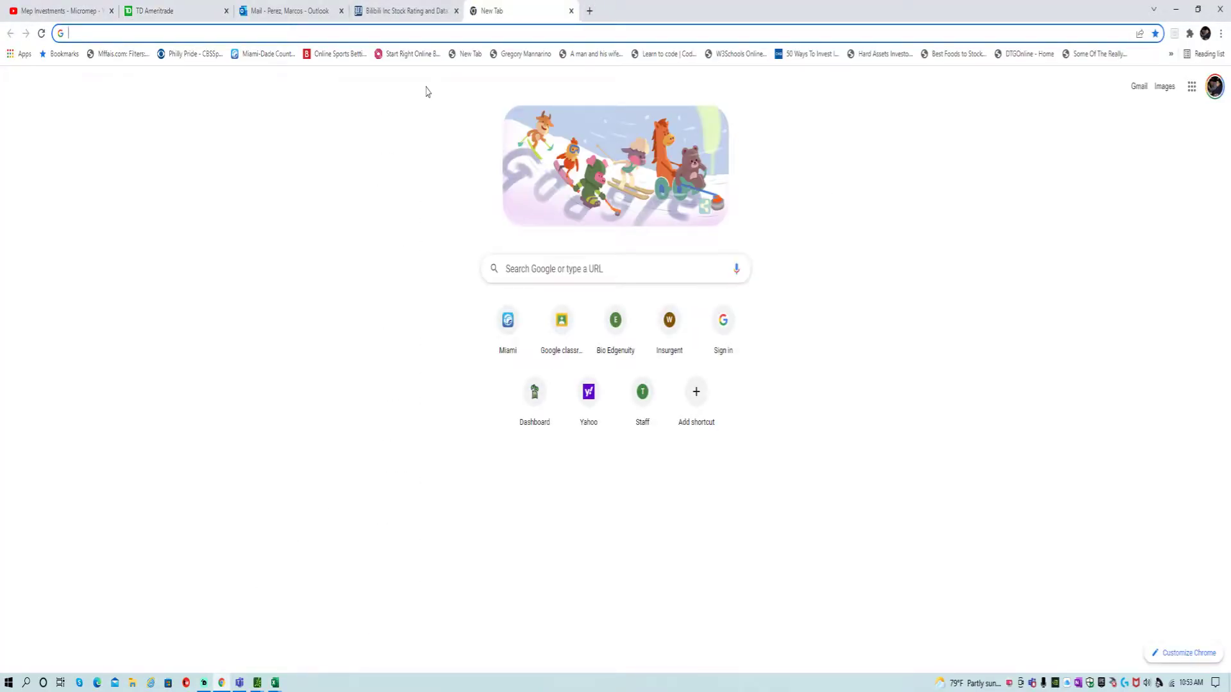
{"action": "type", "text": "sto"}
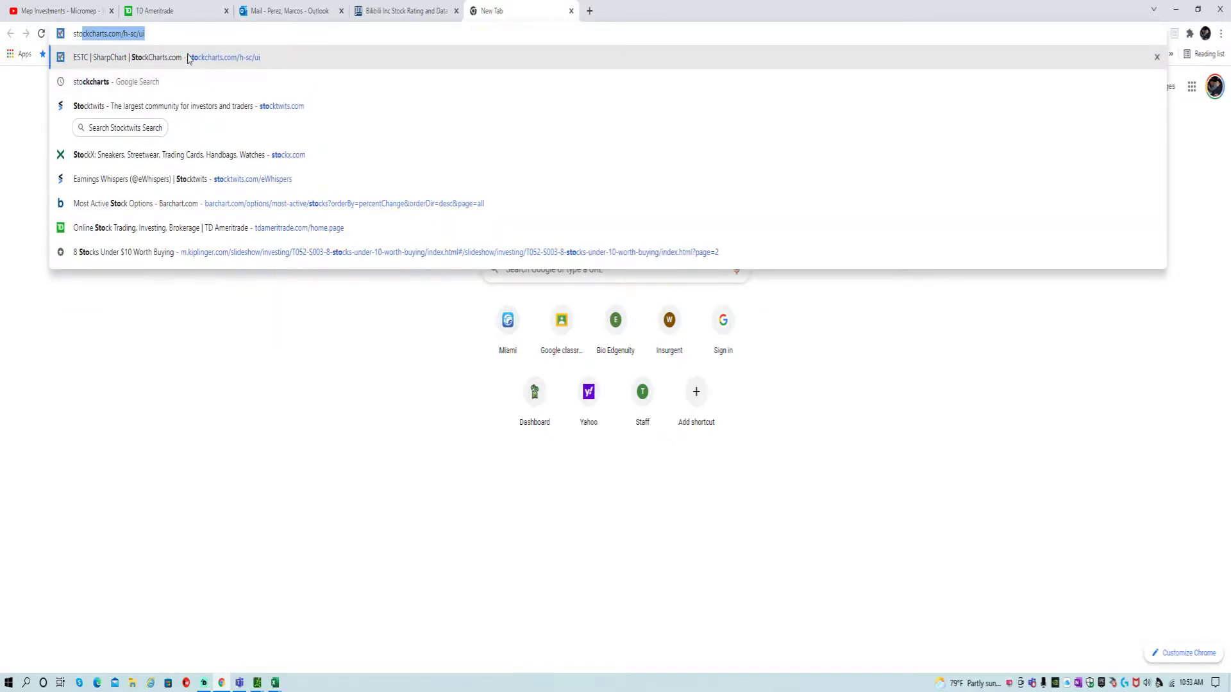
{"action": "left_click", "coordinate": [155, 102]}
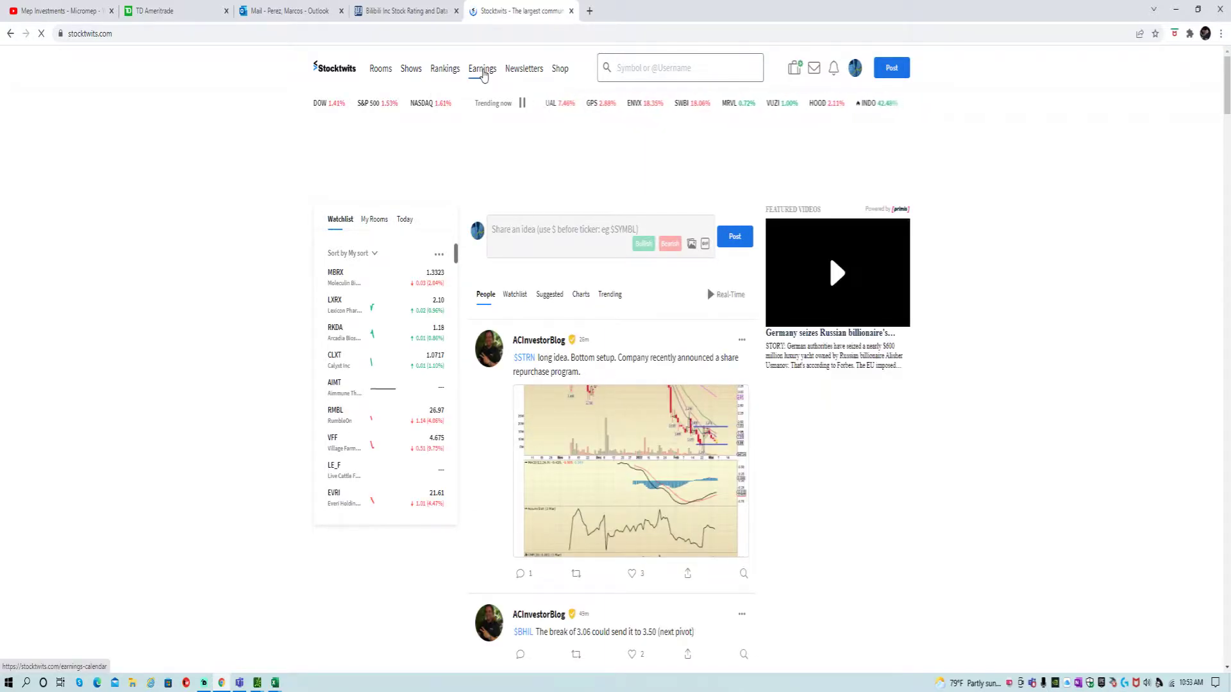
{"action": "left_click", "coordinate": [482, 69]}
{"action": "left_click", "coordinate": [623, 68]}
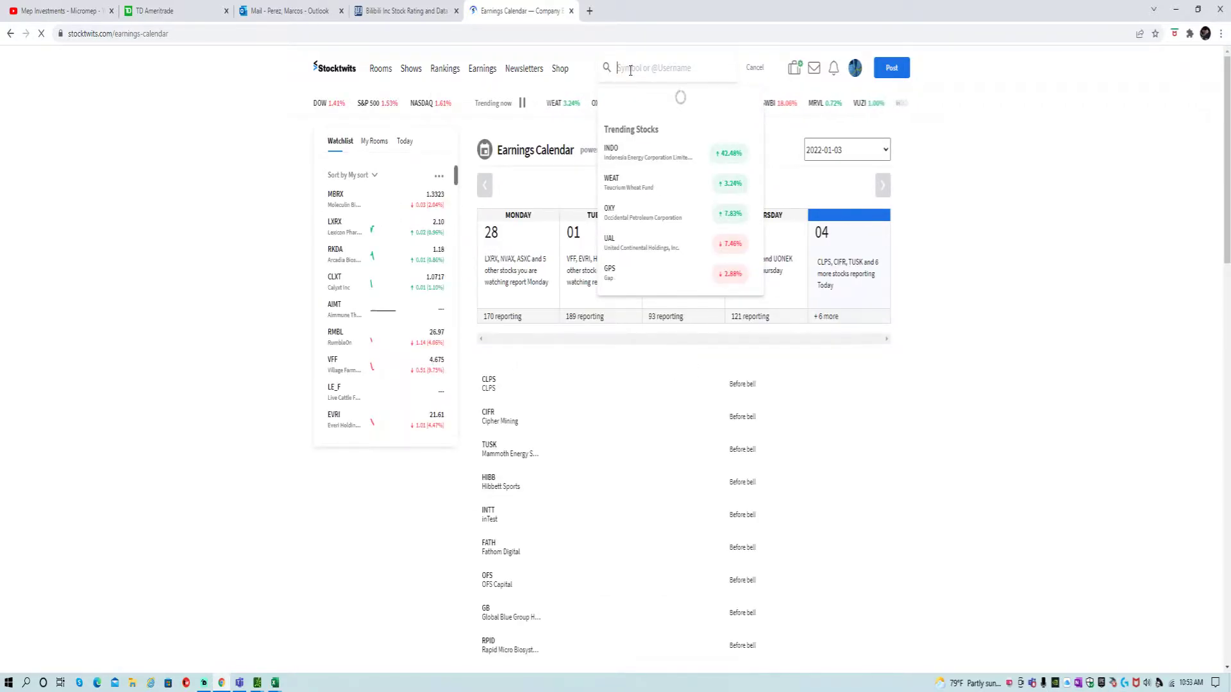
{"action": "type", "text": "earnin"}
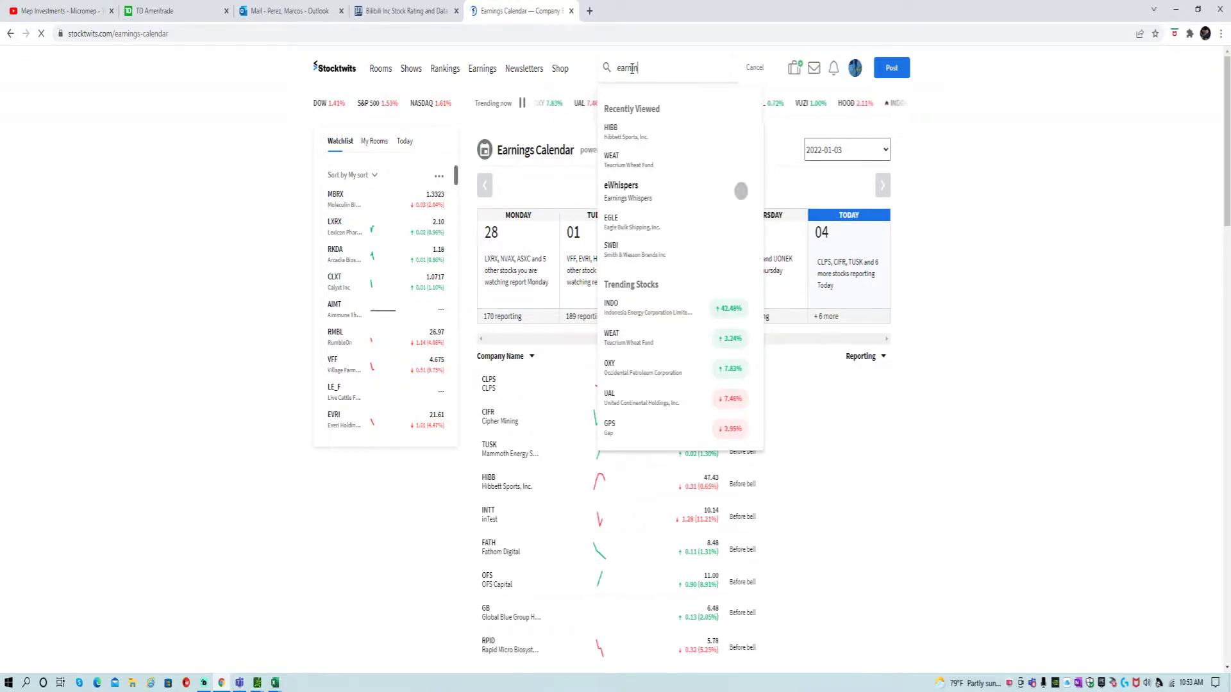
{"action": "type", "text": "g"}
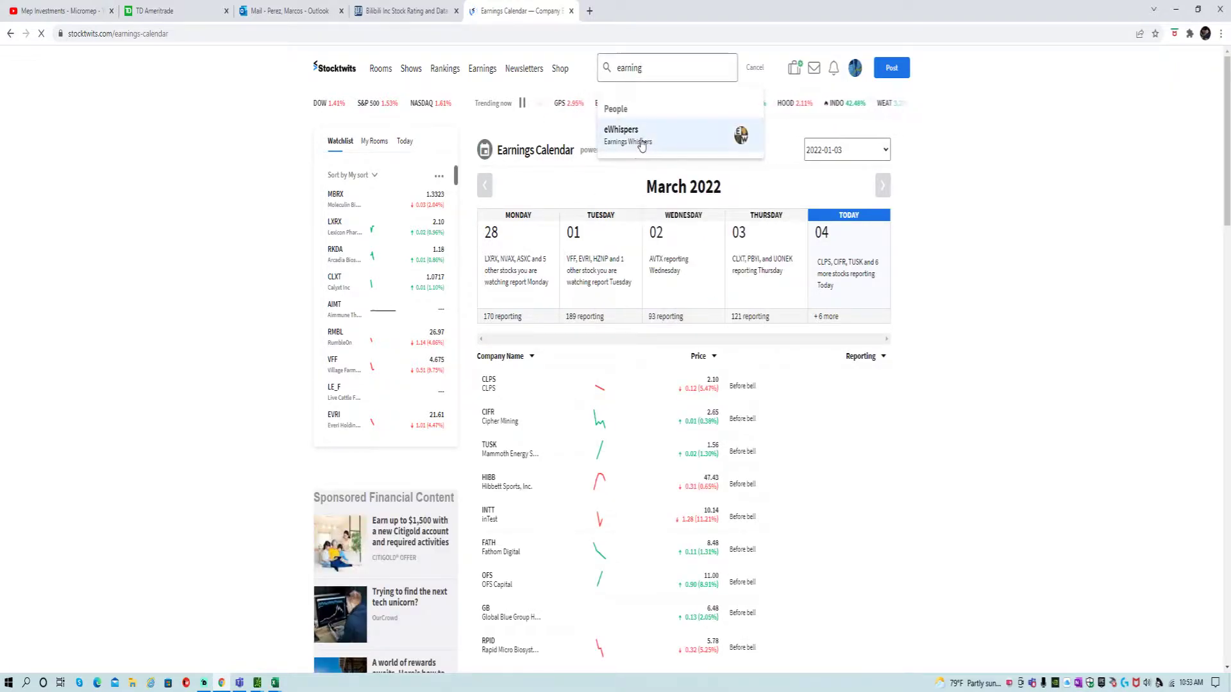
{"action": "left_click", "coordinate": [642, 145]}
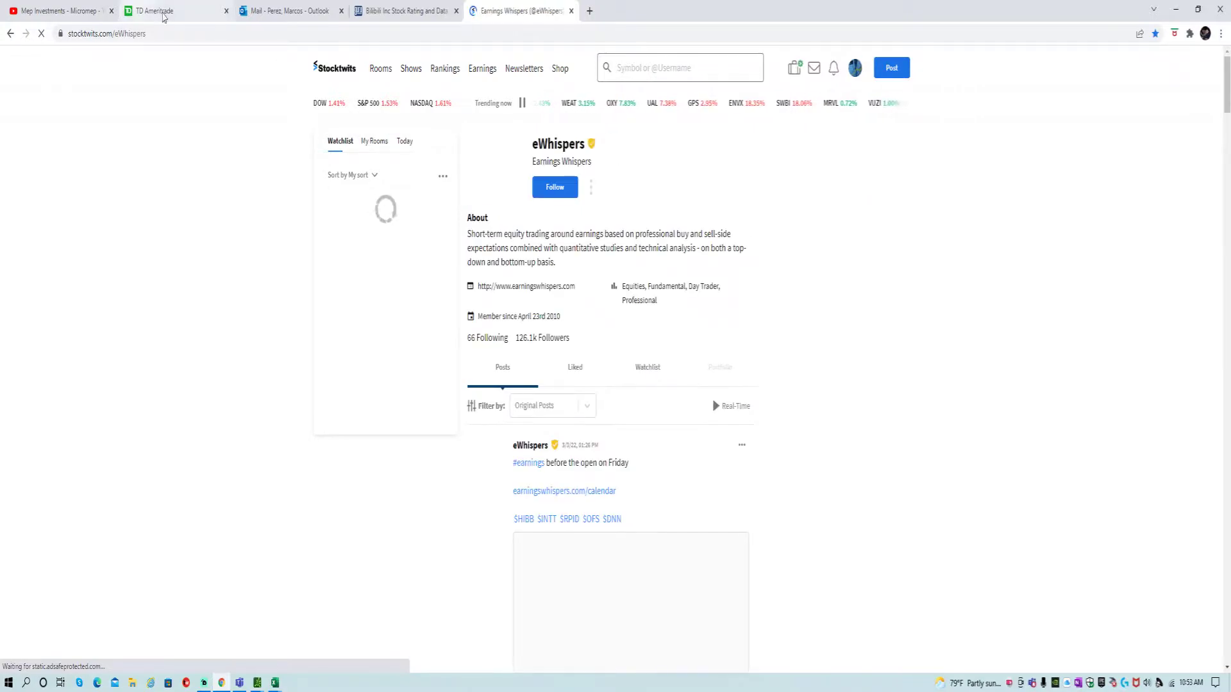
Scroll eWhispers' feed to the March 3, 2022 most anticipated earnings post and enlarge its chart
{"action": "left_click", "coordinate": [168, 14]}
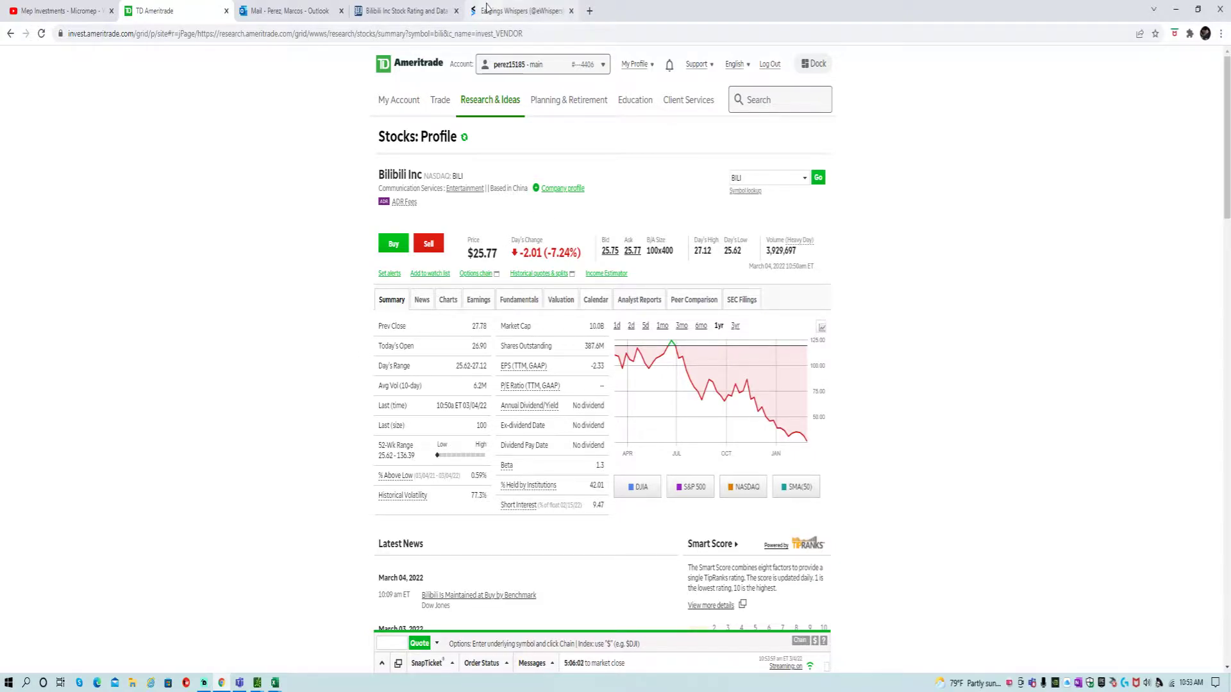
{"action": "left_click", "coordinate": [487, 9]}
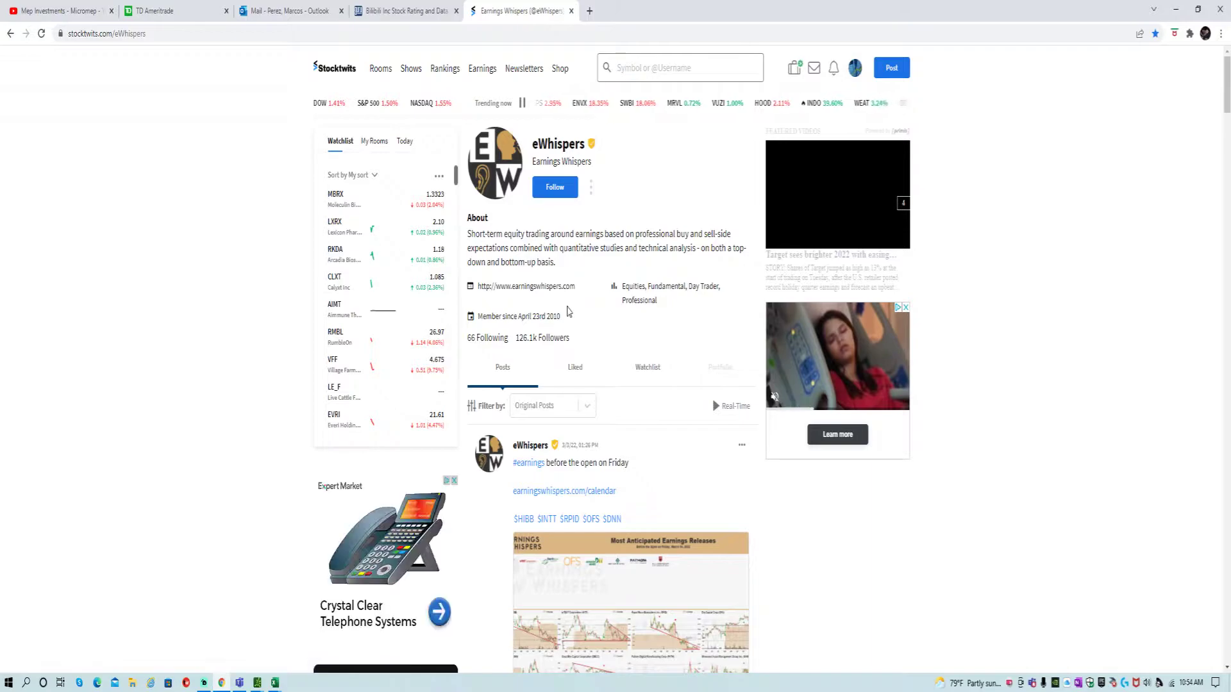
{"action": "scroll", "coordinate": [566, 385], "scroll_direction": "down", "scroll_amount": 7}
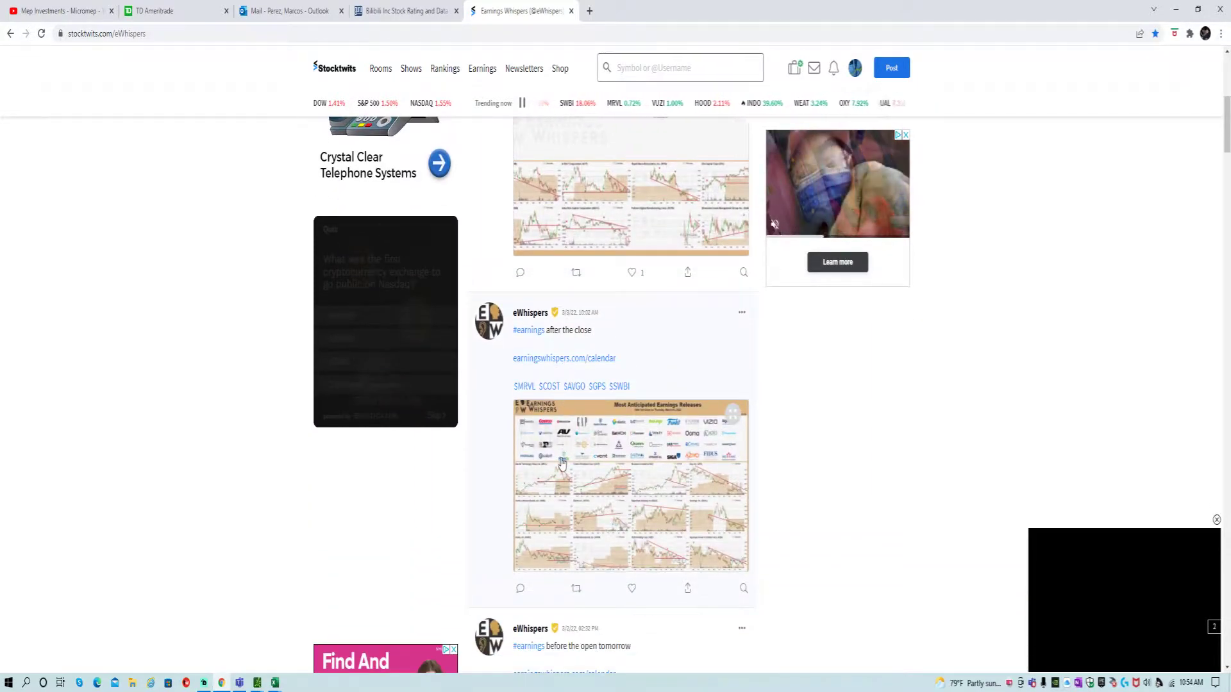
{"action": "scroll", "coordinate": [561, 463], "scroll_direction": "down", "scroll_amount": 3}
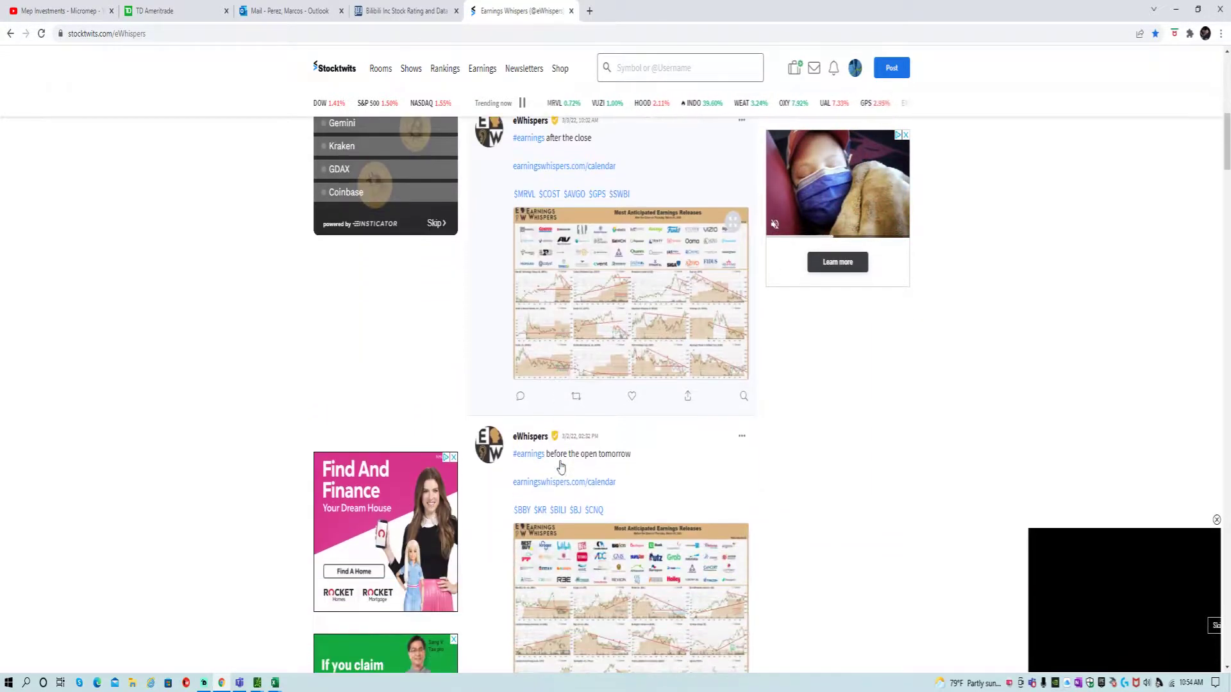
{"action": "scroll", "coordinate": [561, 470], "scroll_direction": "down", "scroll_amount": 3}
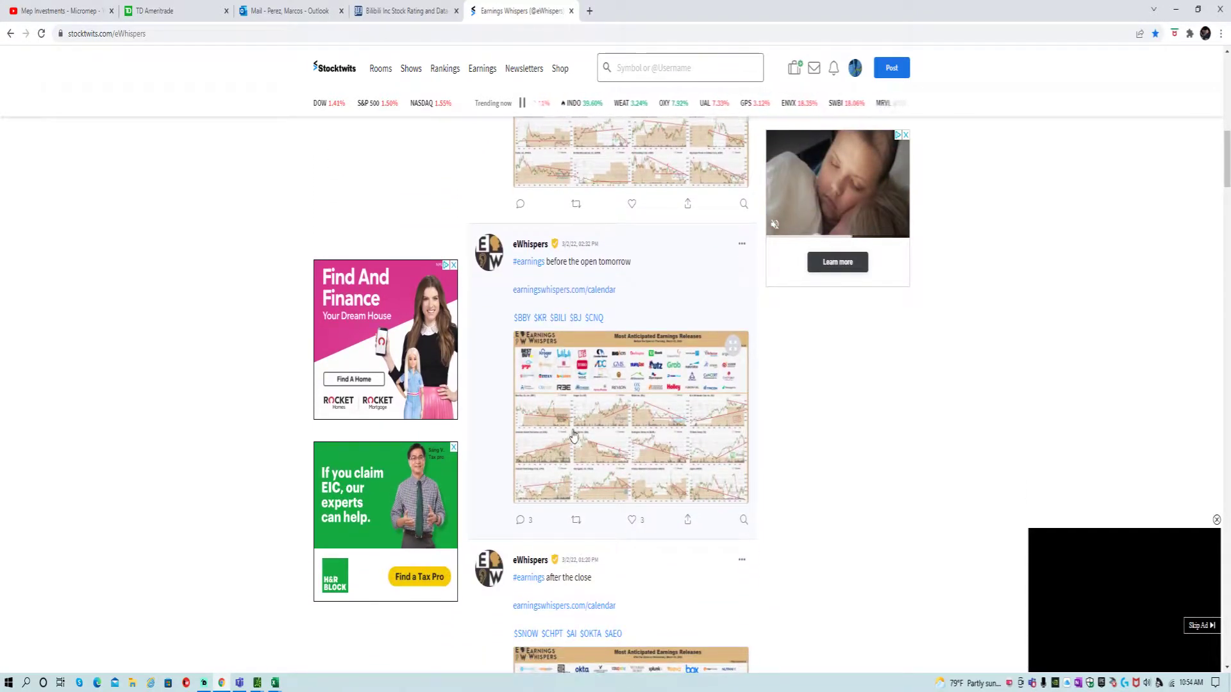
{"action": "left_click", "coordinate": [574, 435]}
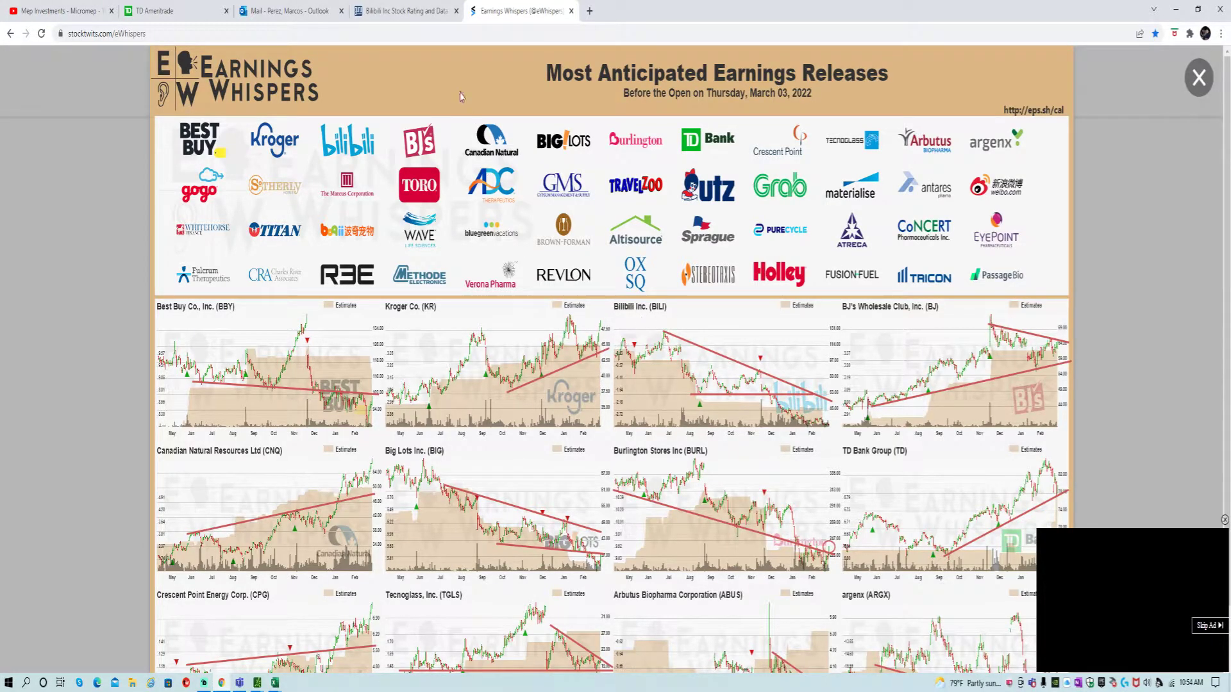
{"action": "left_click", "coordinate": [159, 11]}
{"action": "scroll", "coordinate": [388, 385], "scroll_direction": "down", "scroll_amount": 2}
{"action": "scroll", "coordinate": [388, 385], "scroll_direction": "down", "scroll_amount": 1}
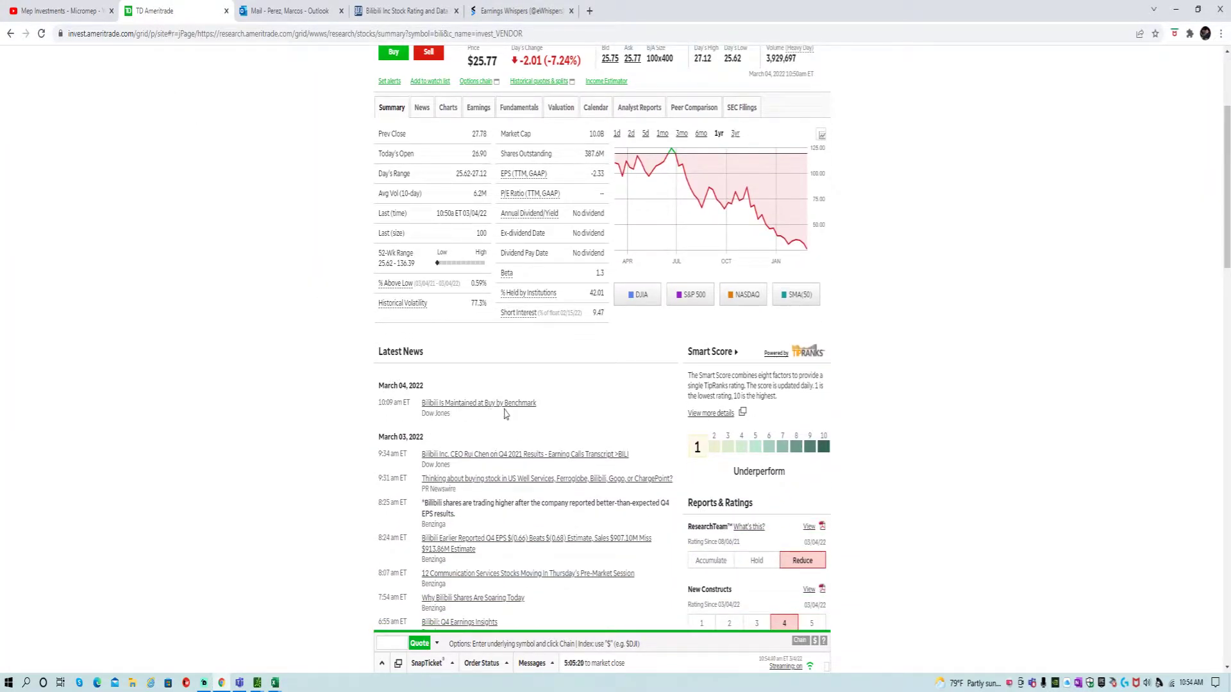
{"action": "scroll", "coordinate": [537, 418], "scroll_direction": "down", "scroll_amount": 1}
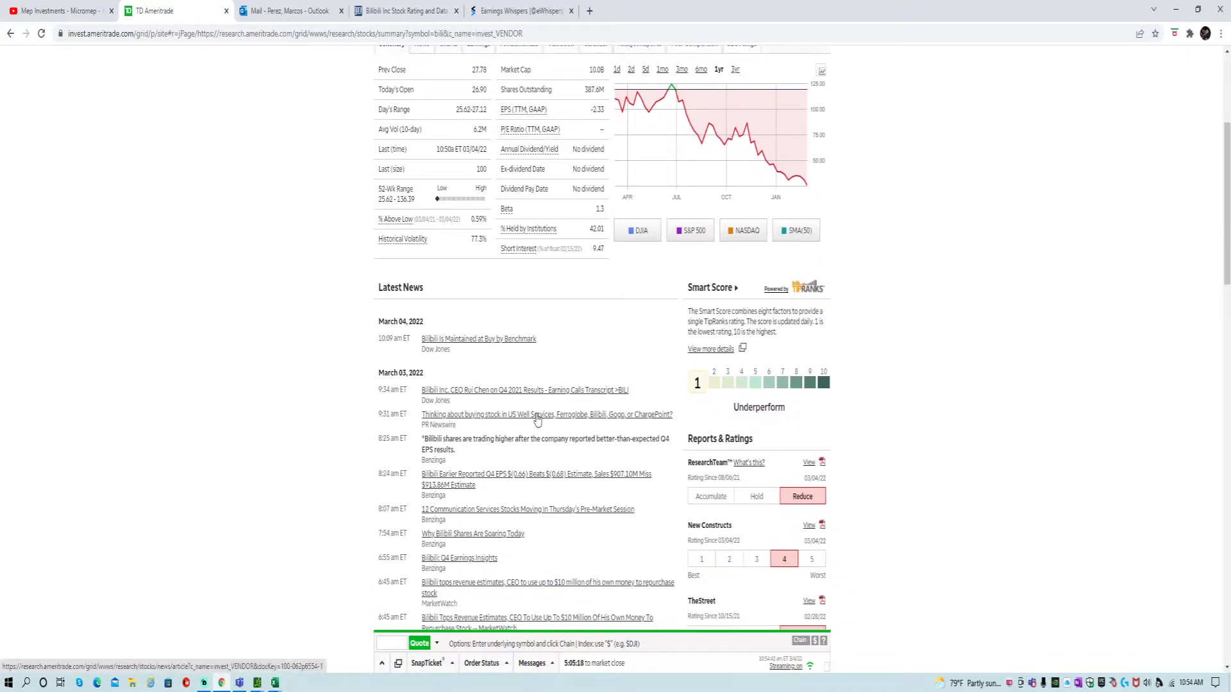
{"action": "scroll", "coordinate": [479, 411], "scroll_direction": "down", "scroll_amount": 1}
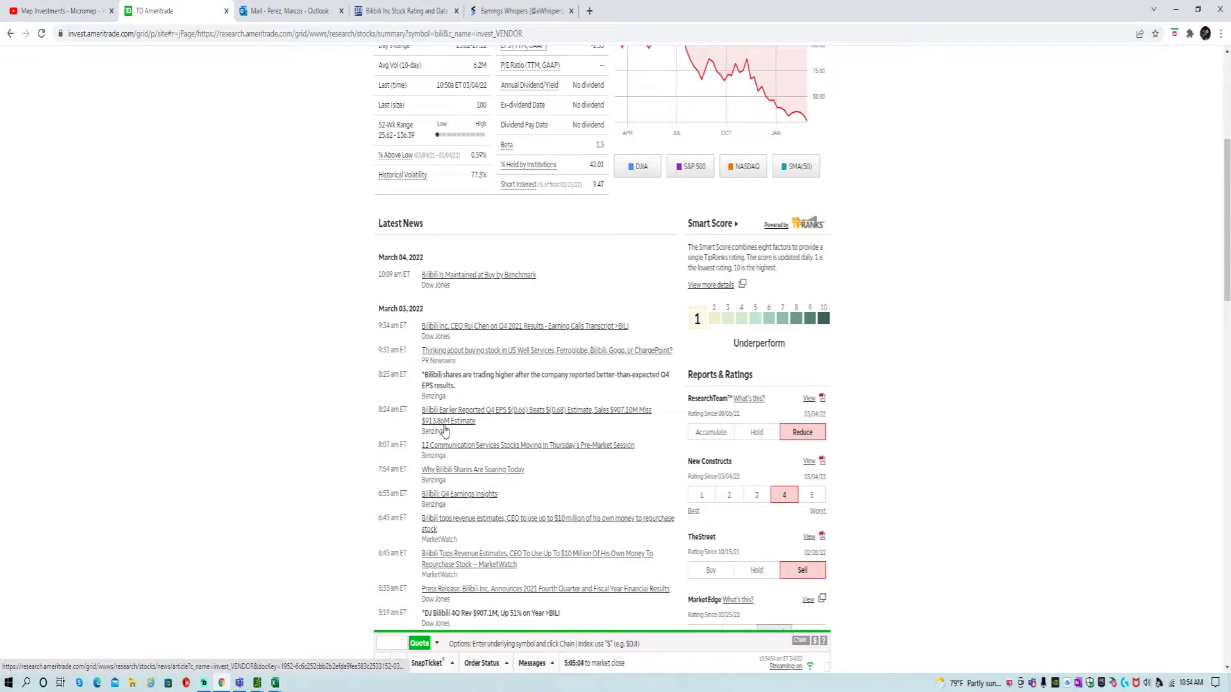
{"action": "scroll", "coordinate": [446, 431], "scroll_direction": "down", "scroll_amount": 1}
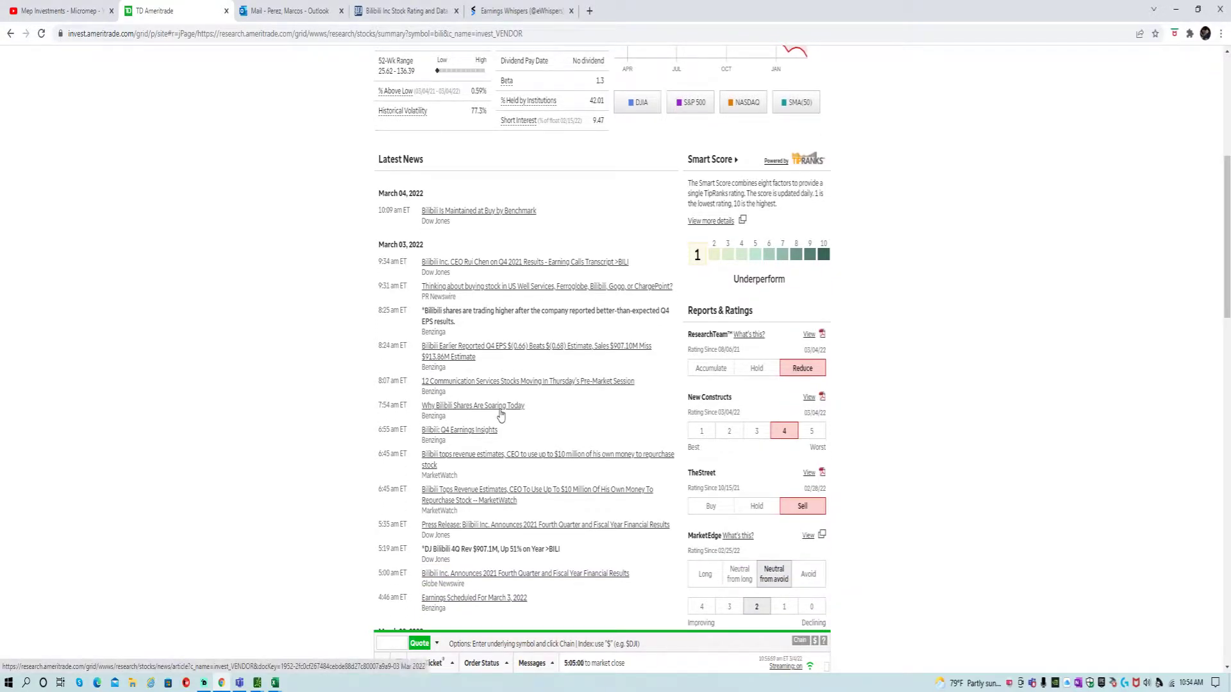
{"action": "scroll", "coordinate": [501, 415], "scroll_direction": "down", "scroll_amount": 1}
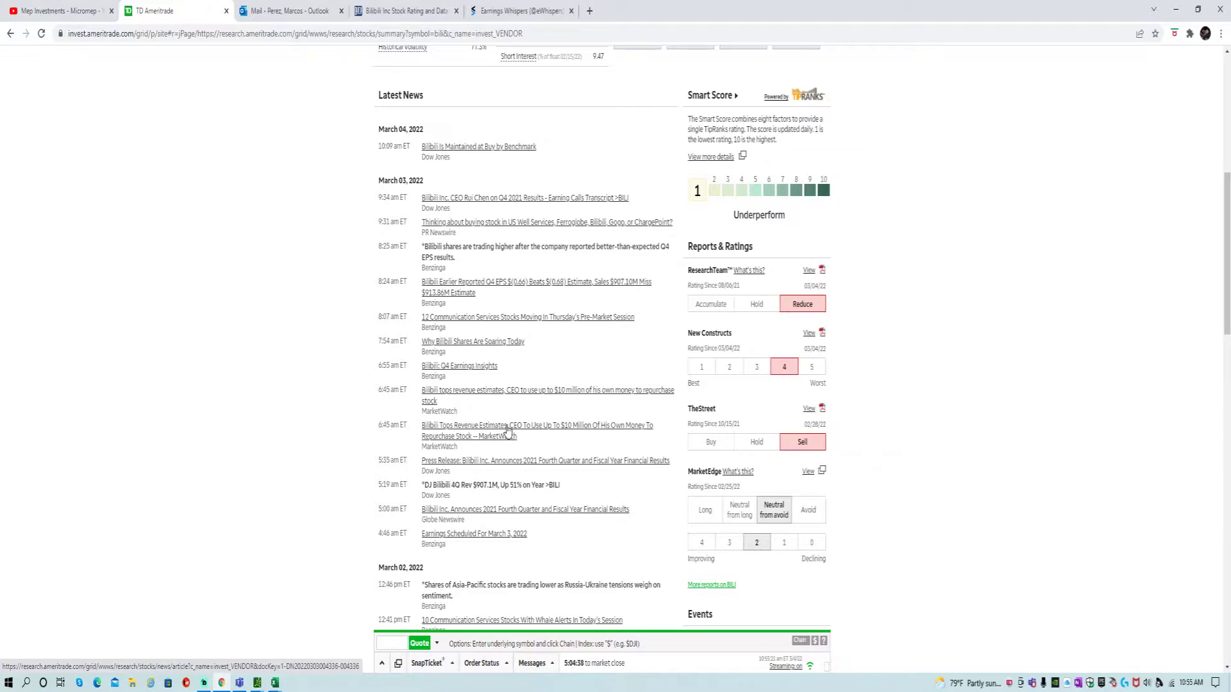
Dismiss GuruFocus's sign-up prompt on Bilibili's summary, then return to the thinkorswim account statement
{"action": "left_click", "coordinate": [402, 13]}
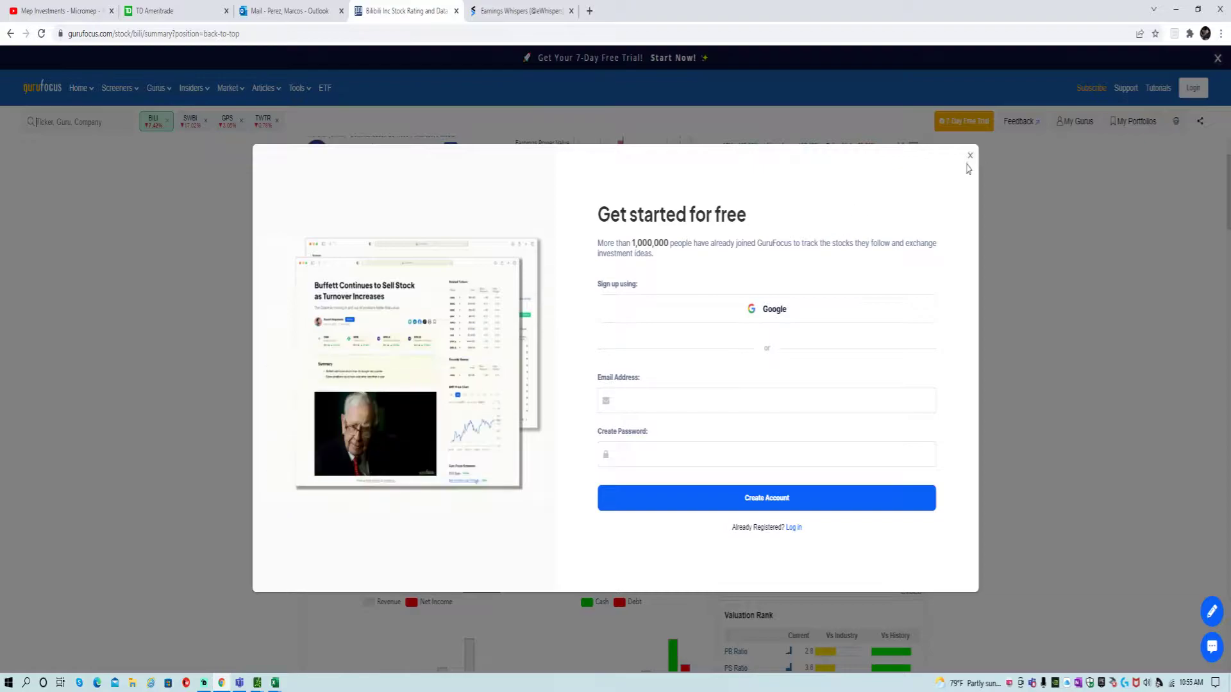
{"action": "left_click", "coordinate": [970, 156]}
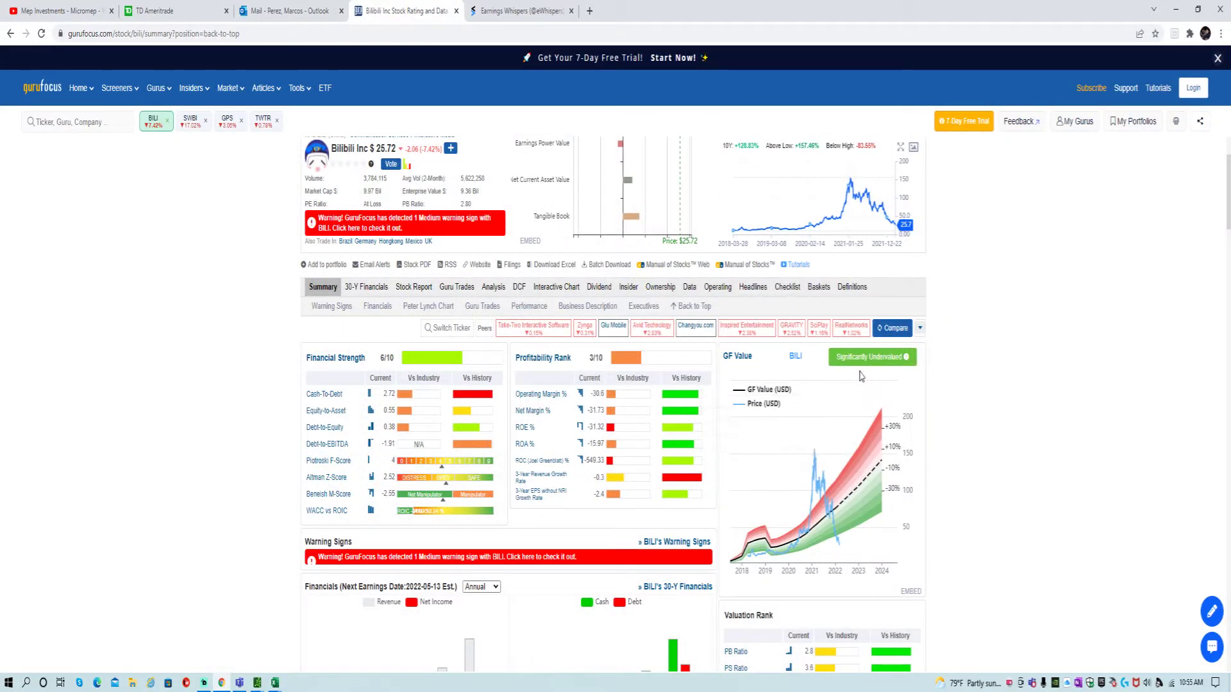
{"action": "scroll", "coordinate": [861, 376], "scroll_direction": "down", "scroll_amount": 1}
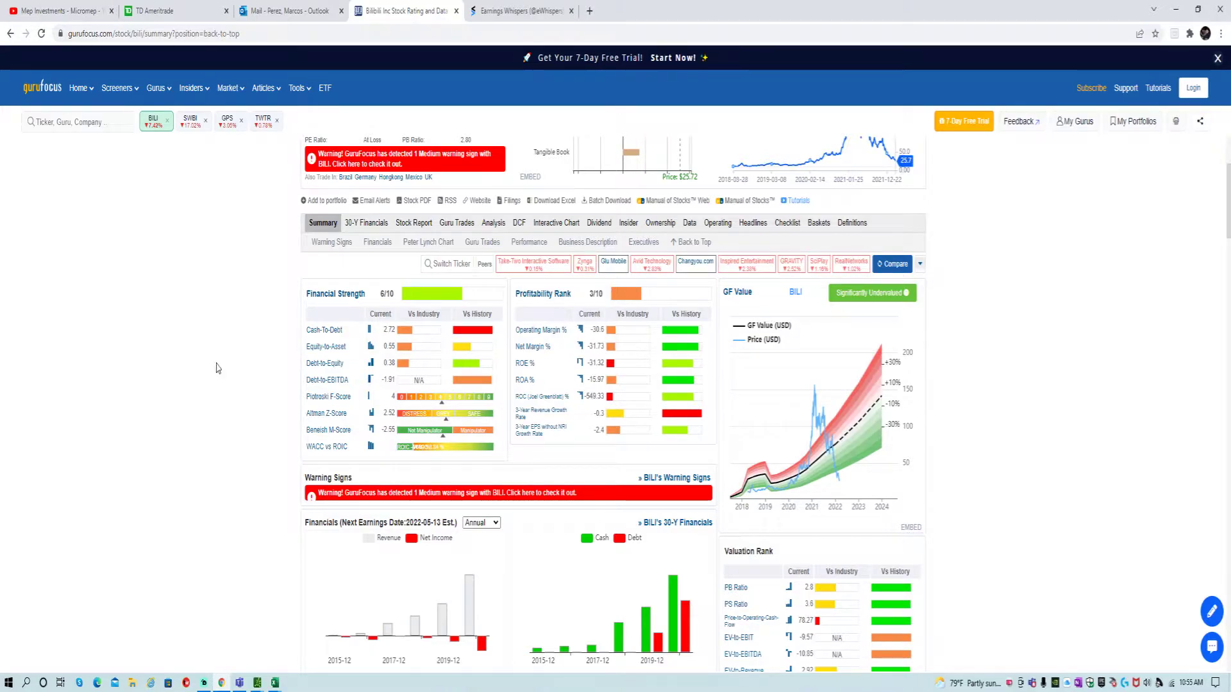
{"action": "mouse_move", "coordinate": [257, 682]}
{"action": "left_click", "coordinate": [205, 653]}
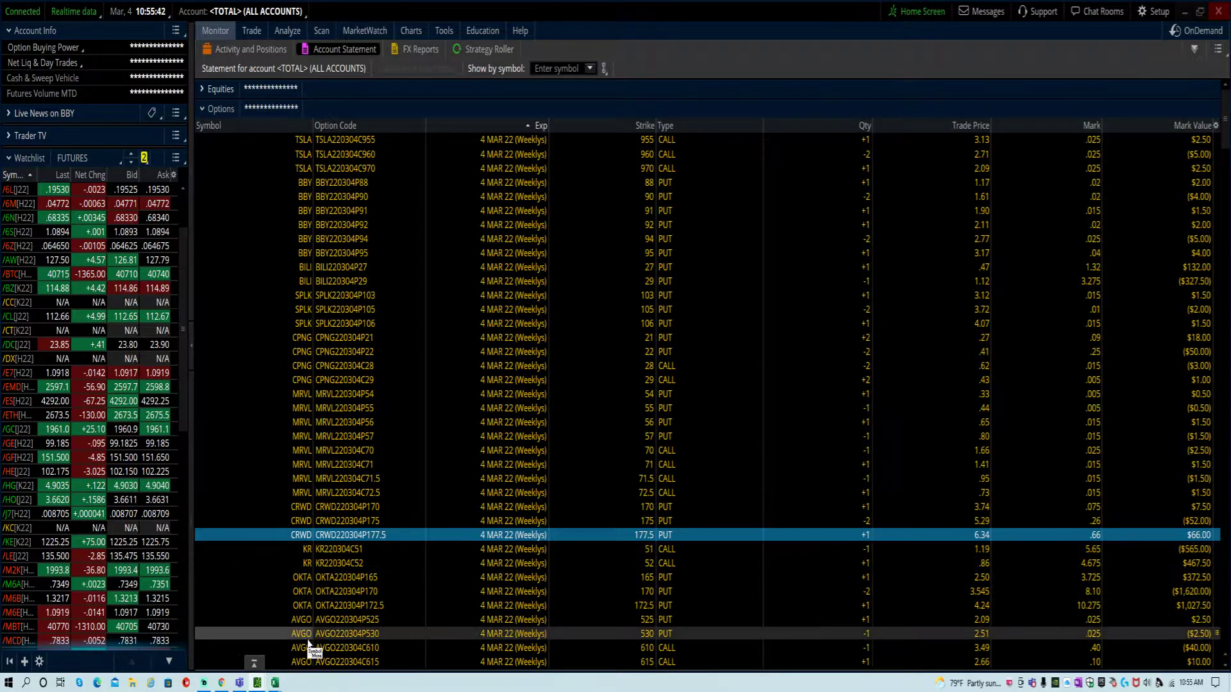
Show the individual account's statement for the last 30 days
{"action": "scroll", "coordinate": [353, 575], "scroll_direction": "down", "scroll_amount": 2}
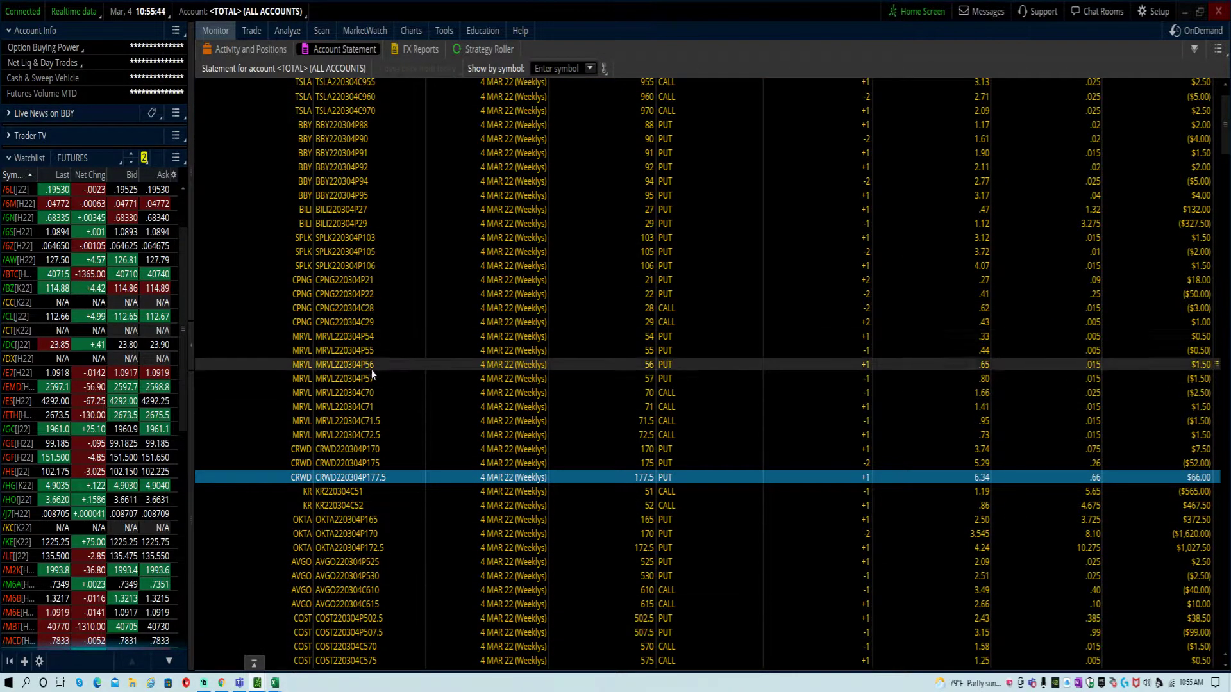
{"action": "scroll", "coordinate": [367, 541], "scroll_direction": "down", "scroll_amount": 2}
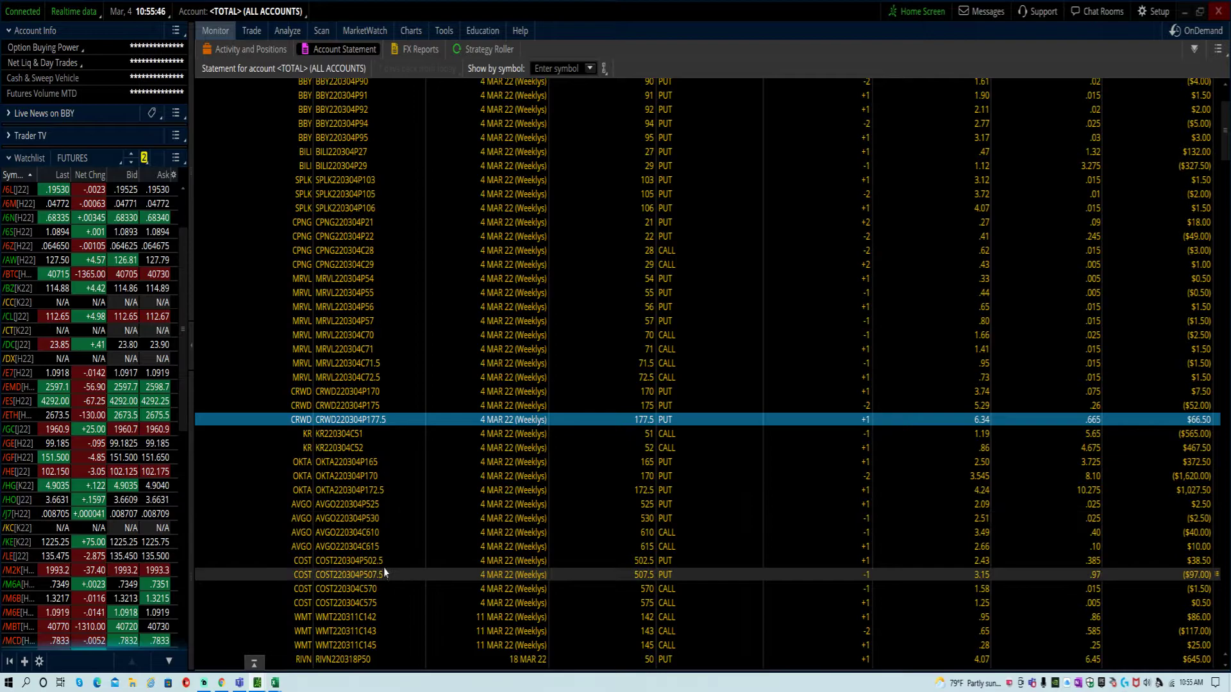
{"action": "scroll", "coordinate": [384, 567], "scroll_direction": "up", "scroll_amount": 4}
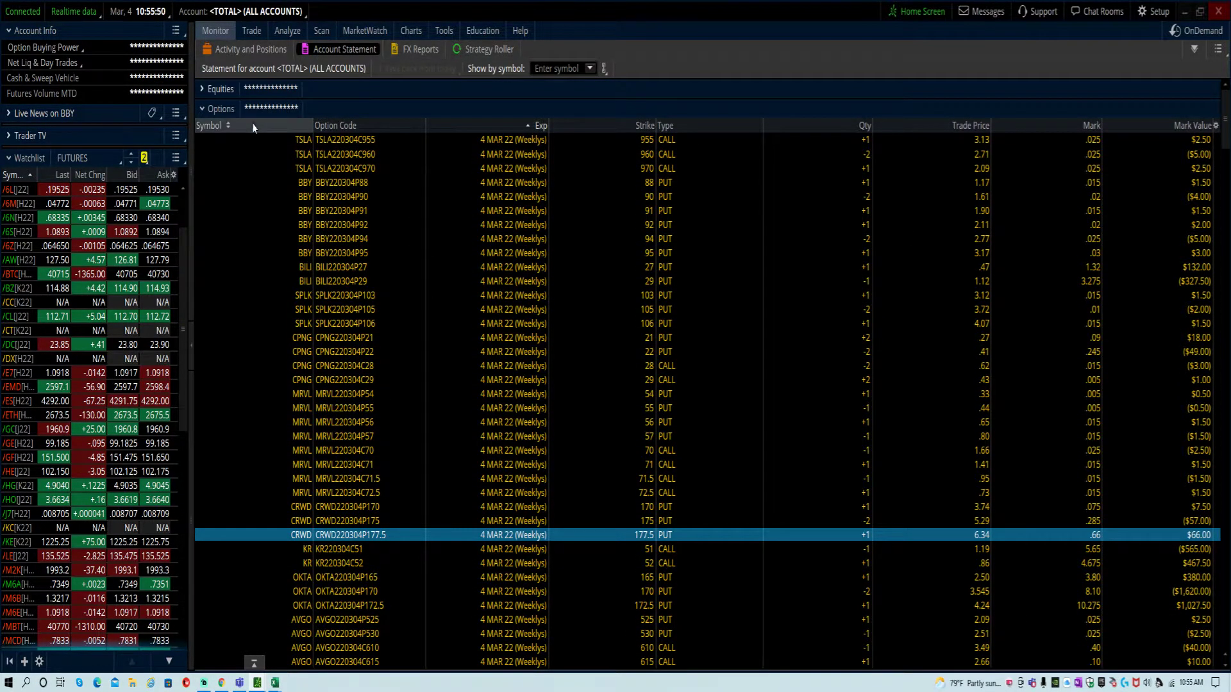
{"action": "left_click", "coordinate": [253, 11]}
{"action": "left_click", "coordinate": [245, 60]}
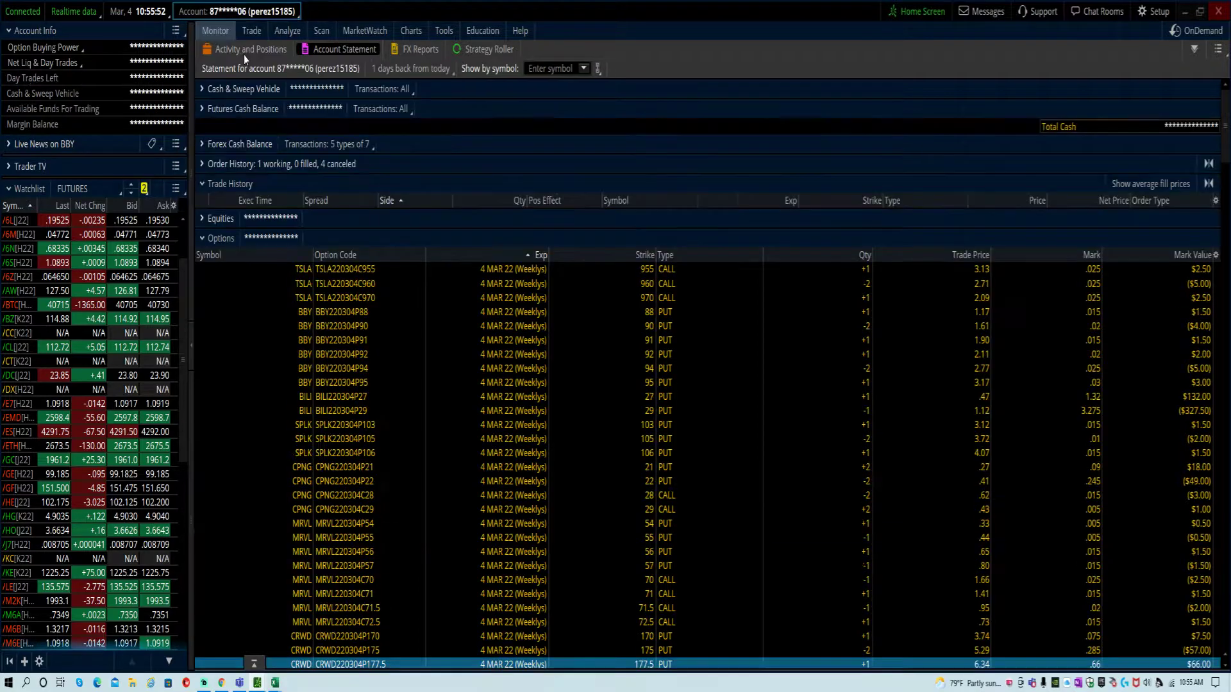
{"action": "left_click", "coordinate": [391, 69]}
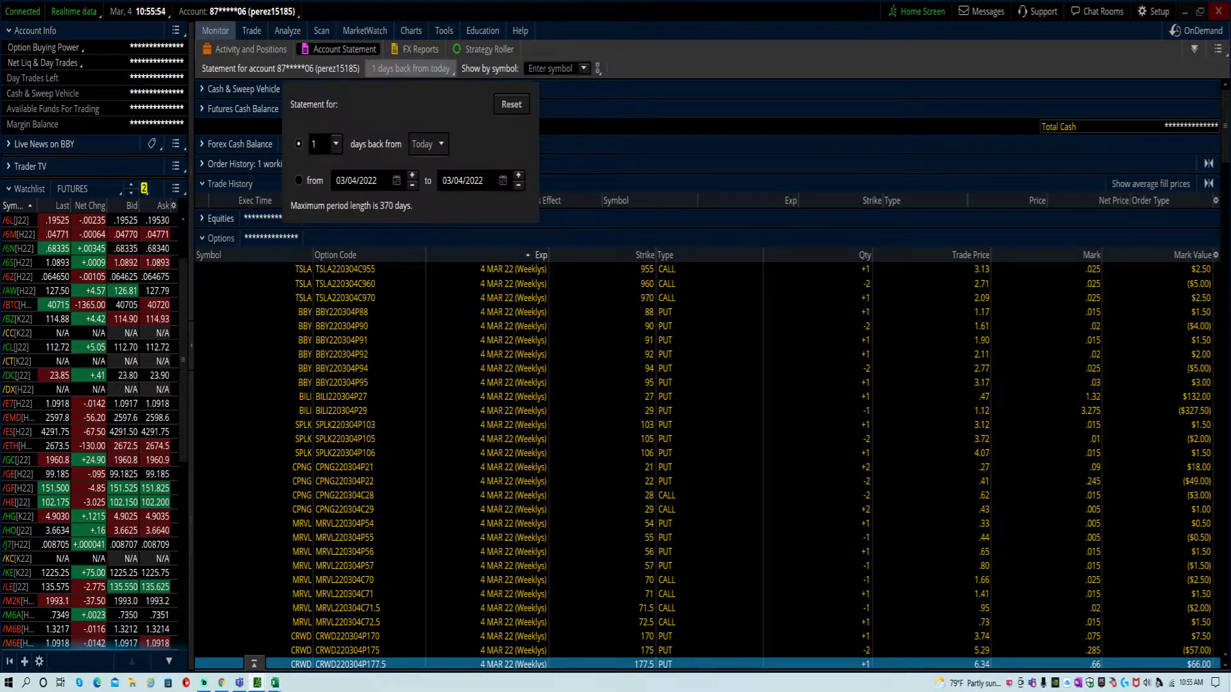
{"action": "left_click", "coordinate": [335, 144]}
{"action": "left_click", "coordinate": [322, 223]}
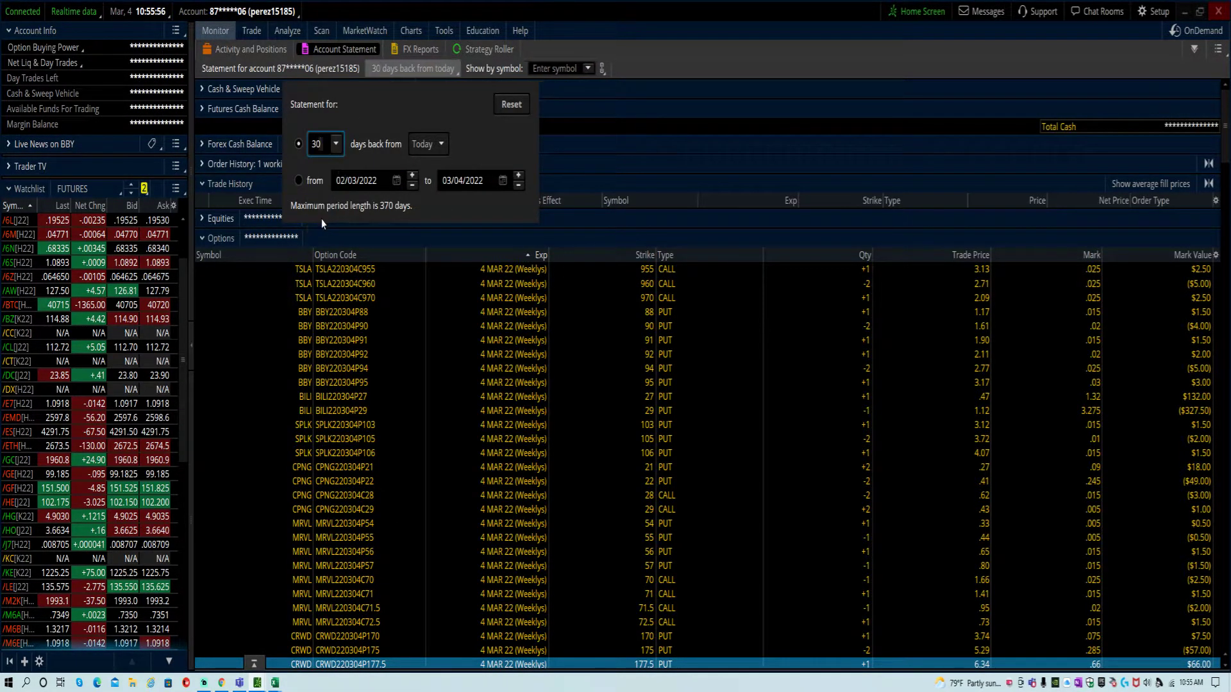
{"action": "left_click", "coordinate": [566, 129]}
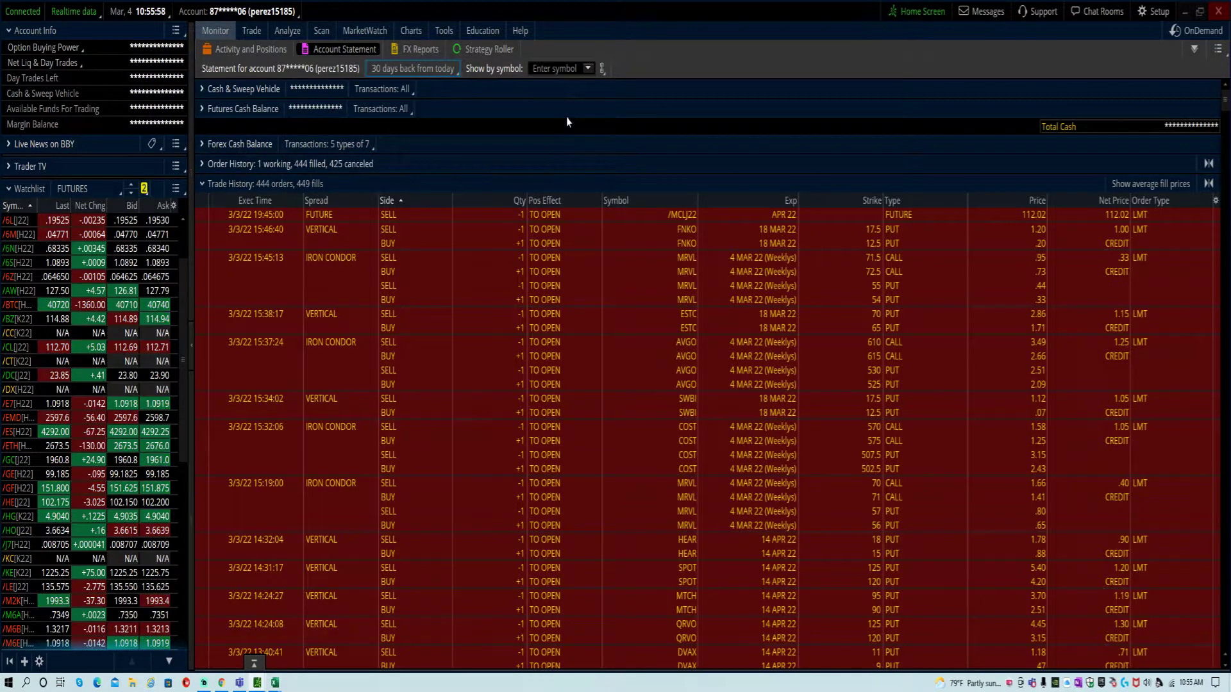
Filter the account statement to symbol BILI
{"action": "left_click", "coordinate": [581, 68]}
{"action": "type", "text": "BILI"}
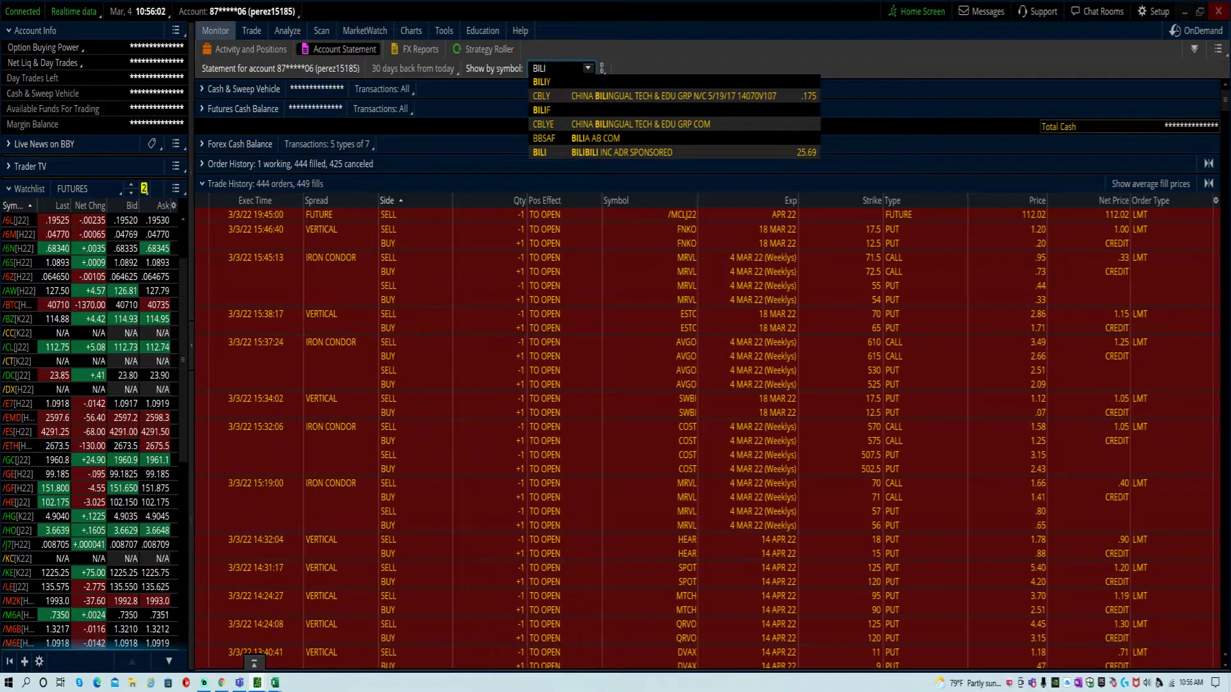
{"action": "key", "text": "Return"}
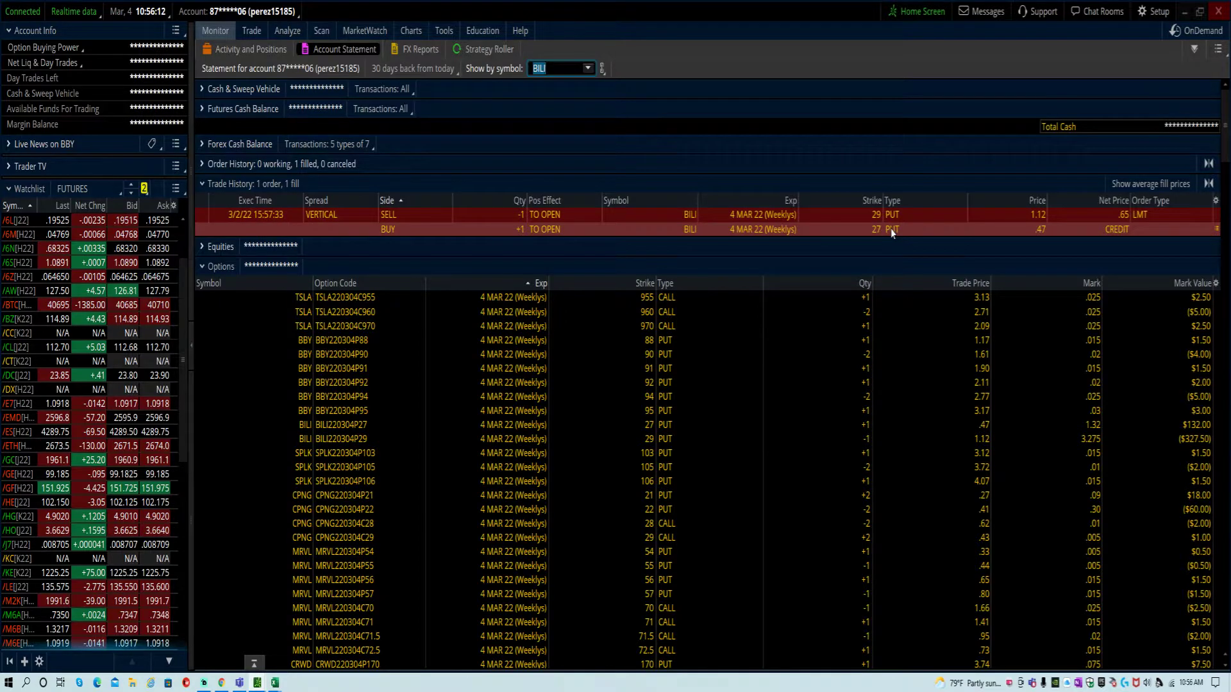
Load BILI in the Analyze Risk Profile view
{"action": "left_click", "coordinate": [288, 30]}
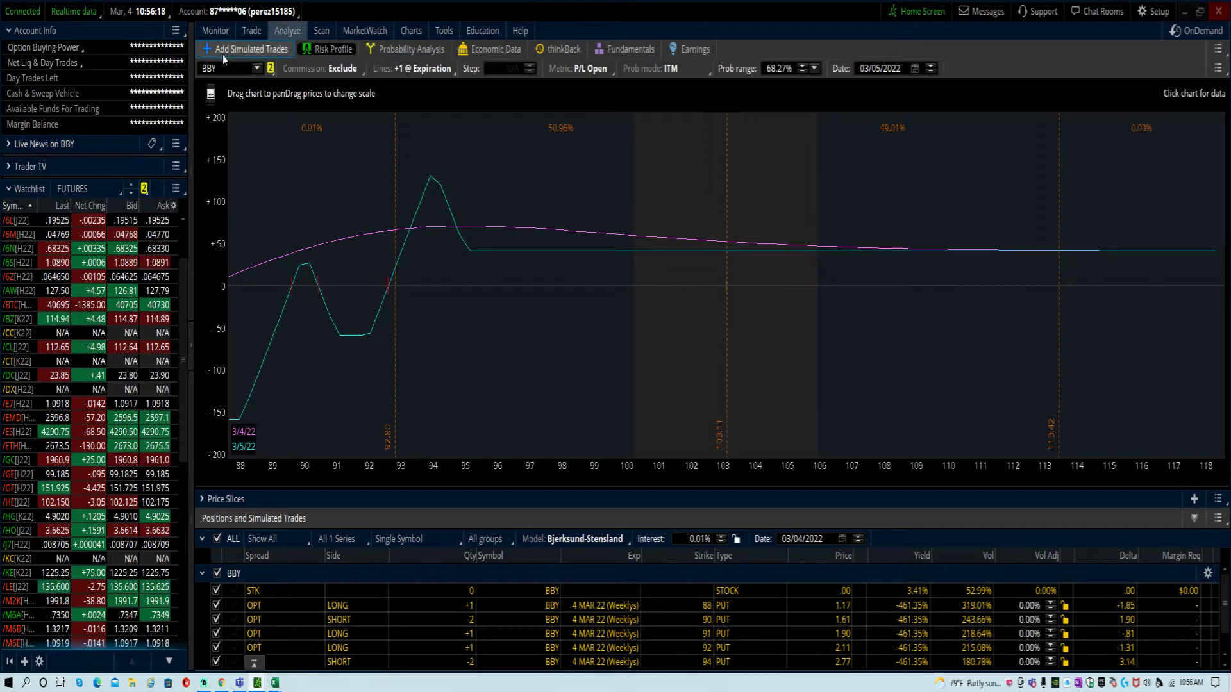
{"action": "left_click", "coordinate": [216, 32]}
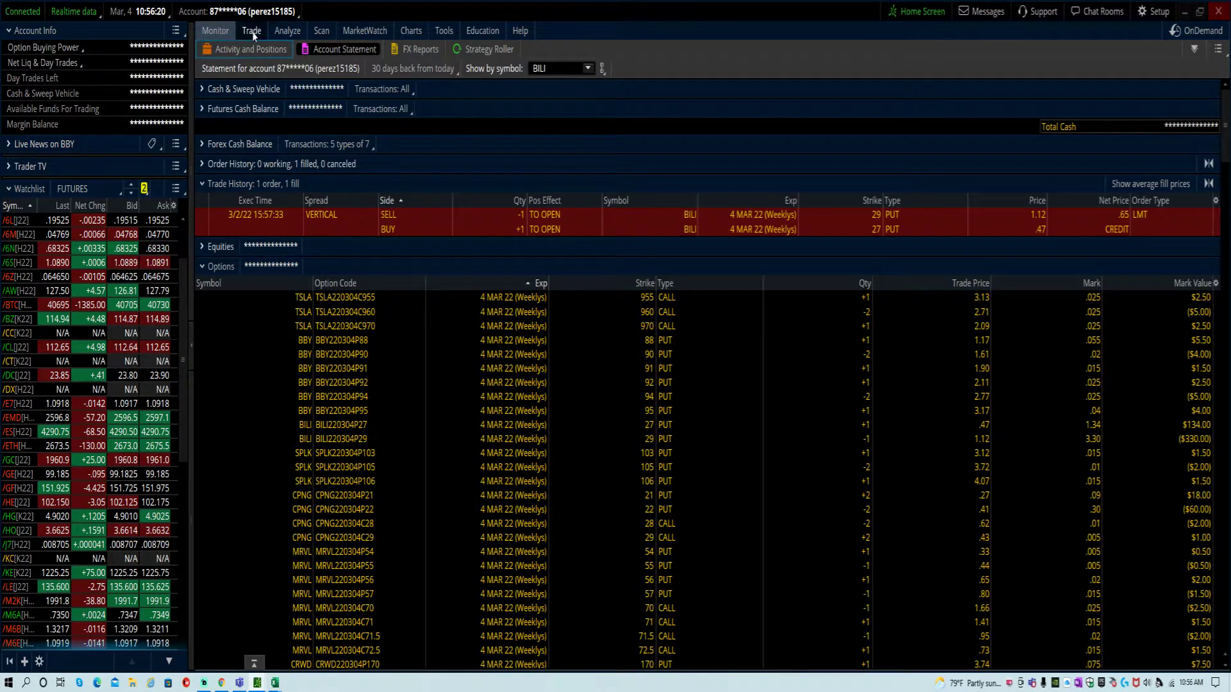
{"action": "left_click", "coordinate": [252, 31]}
{"action": "left_click", "coordinate": [282, 32]}
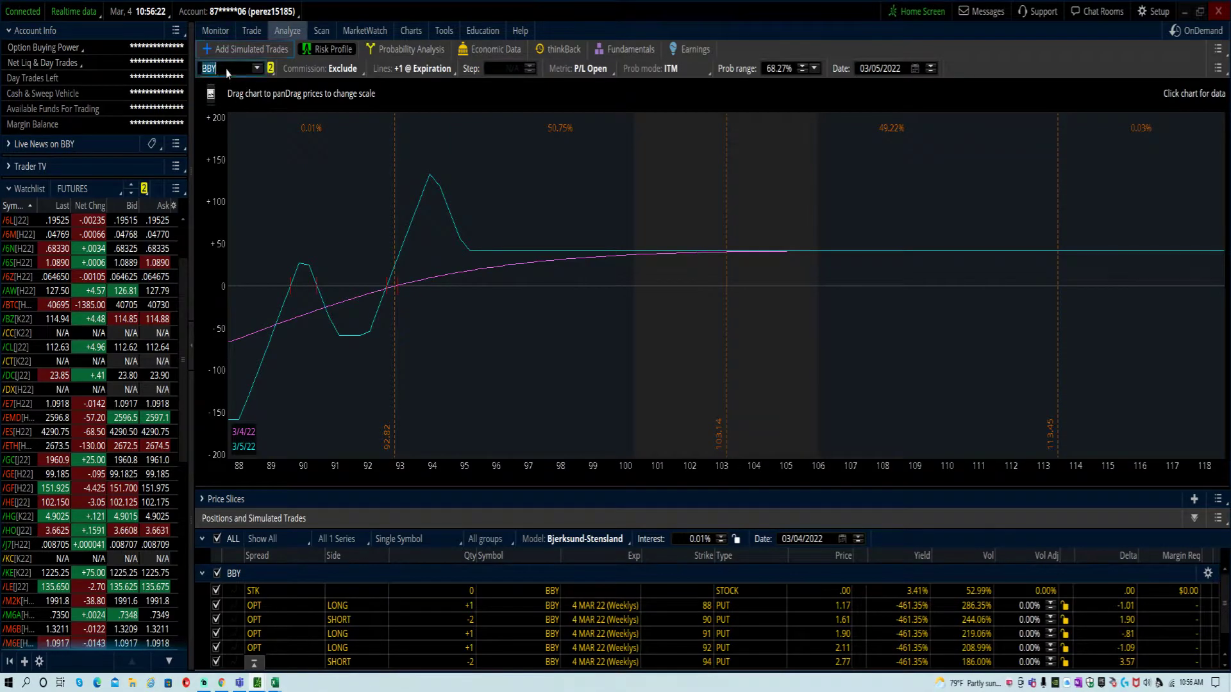
{"action": "type", "text": "BILI"}
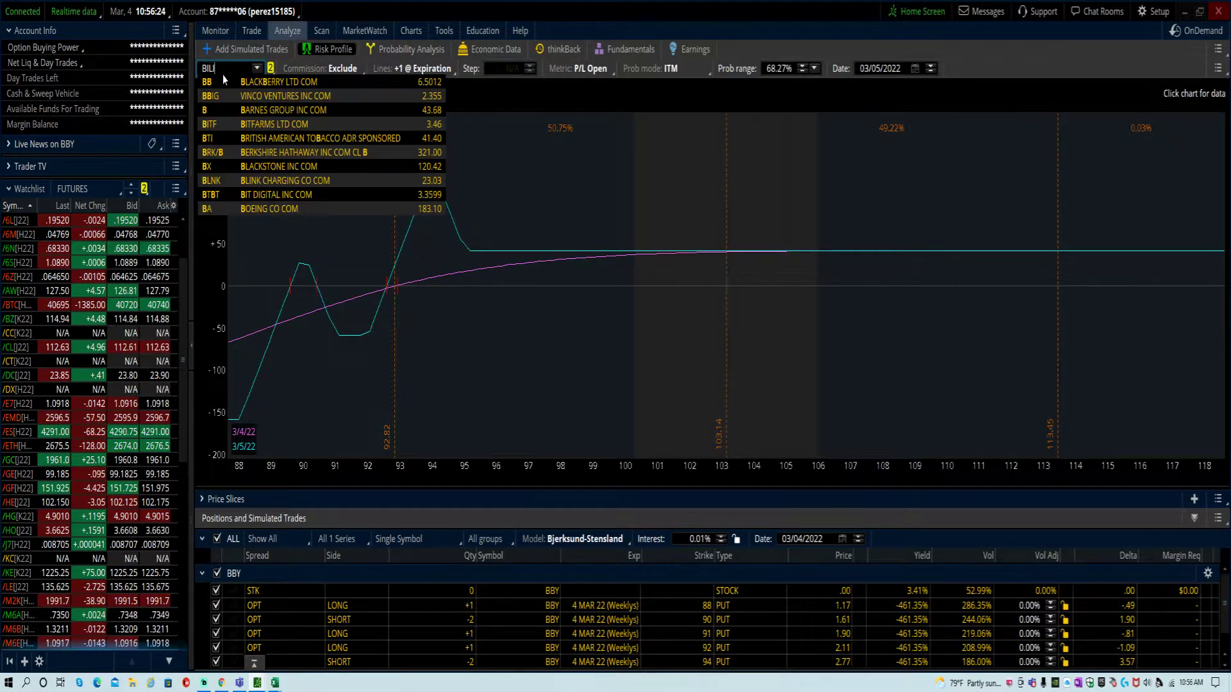
{"action": "key", "text": "Return"}
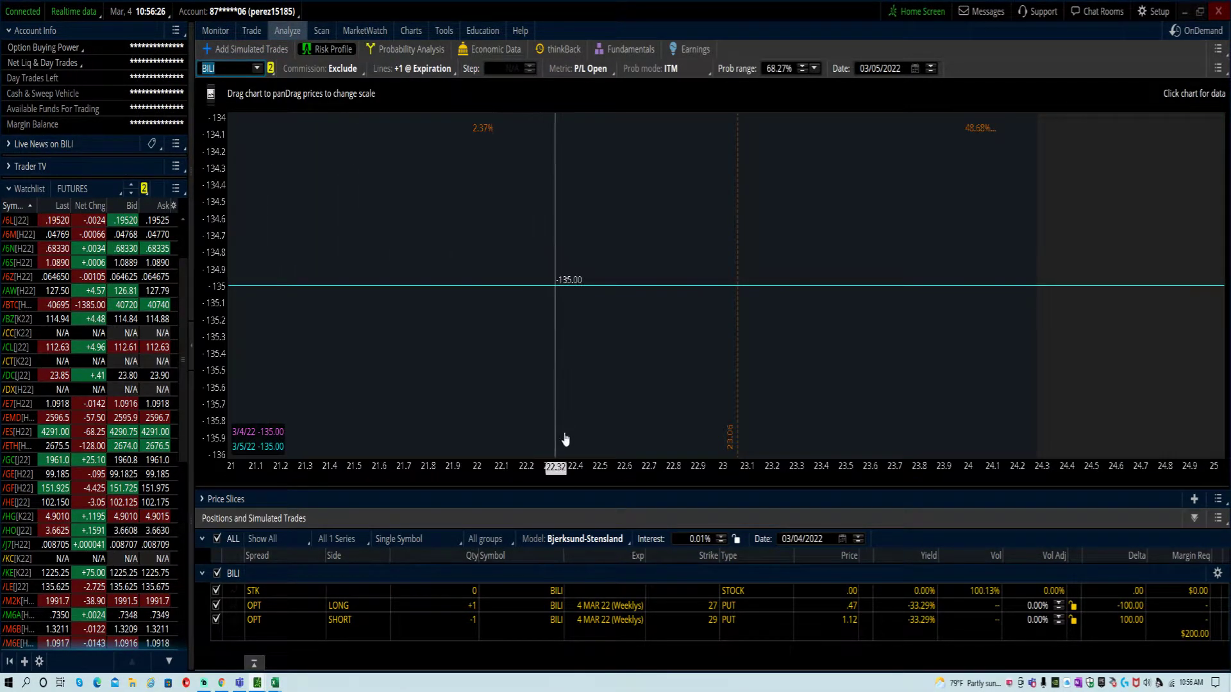
Widen the BILI risk profile's price range, then show the BILI option chain
{"action": "left_click_drag", "start_coordinate": [1050, 475], "coordinate": [742, 434]}
{"action": "left_click_drag", "start_coordinate": [1013, 486], "coordinate": [805, 467]}
{"action": "left_click_drag", "start_coordinate": [1022, 473], "coordinate": [846, 467]}
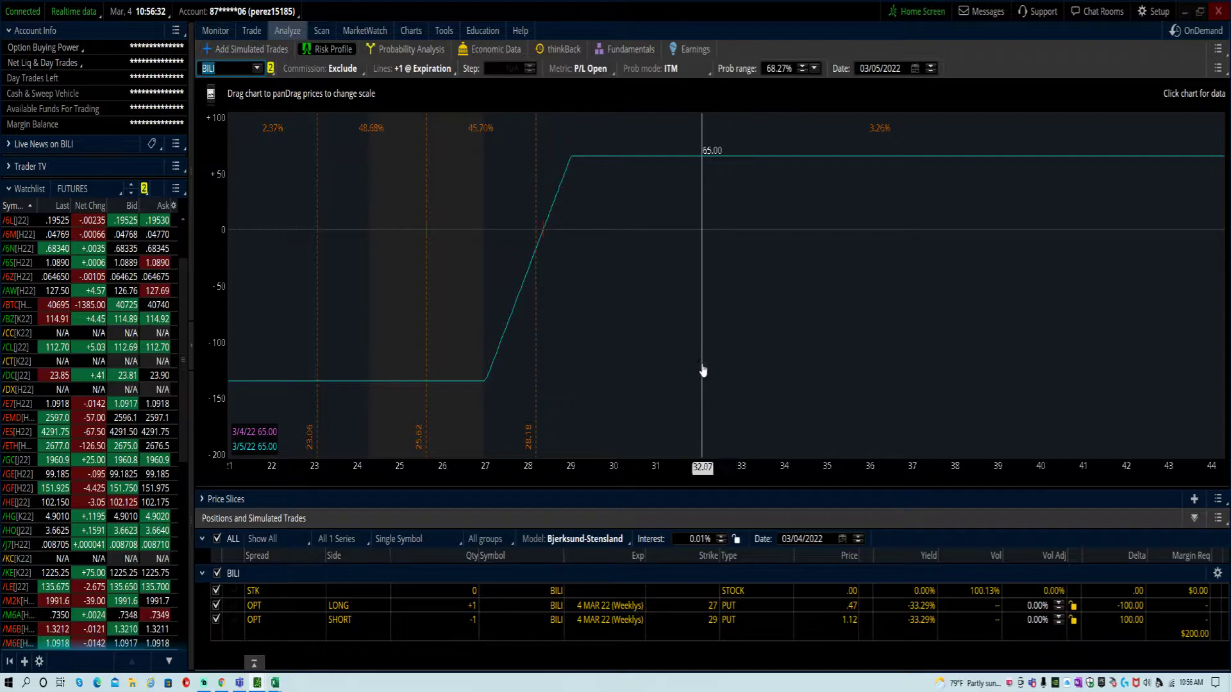
{"action": "left_click", "coordinate": [257, 30]}
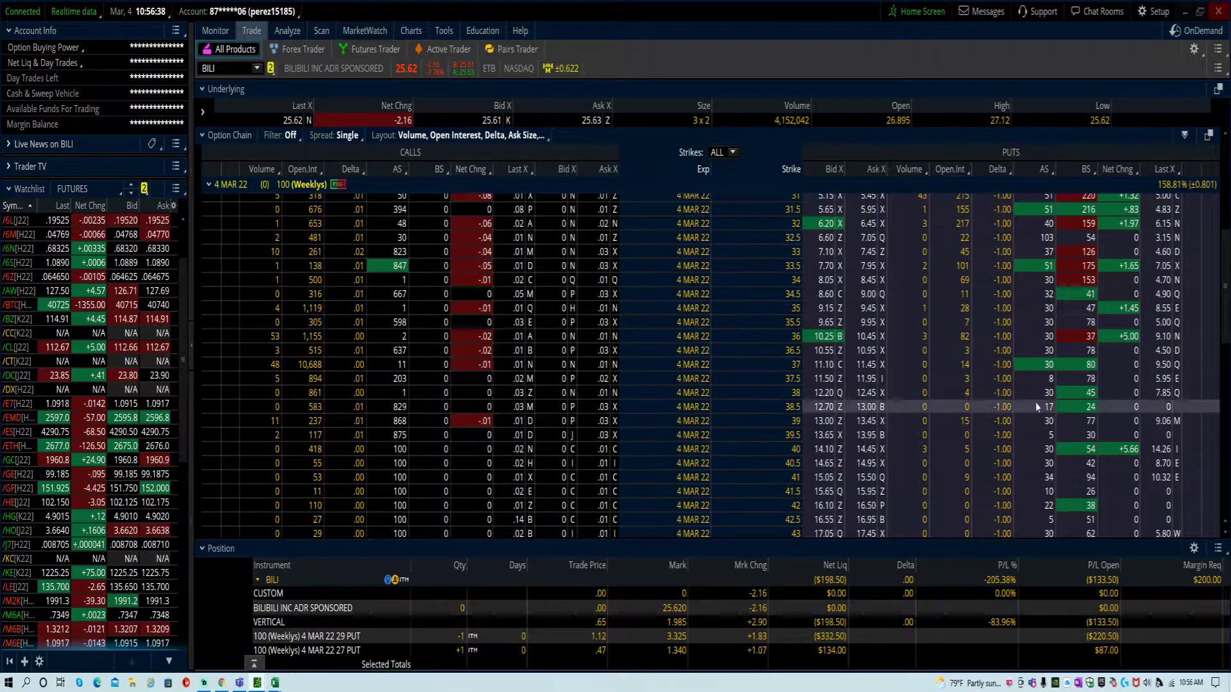
Create a SELL -1 vertical roll order moving the 29/27 put spread to 11 MAR 22
{"action": "scroll", "coordinate": [1037, 407], "scroll_direction": "up", "scroll_amount": 4}
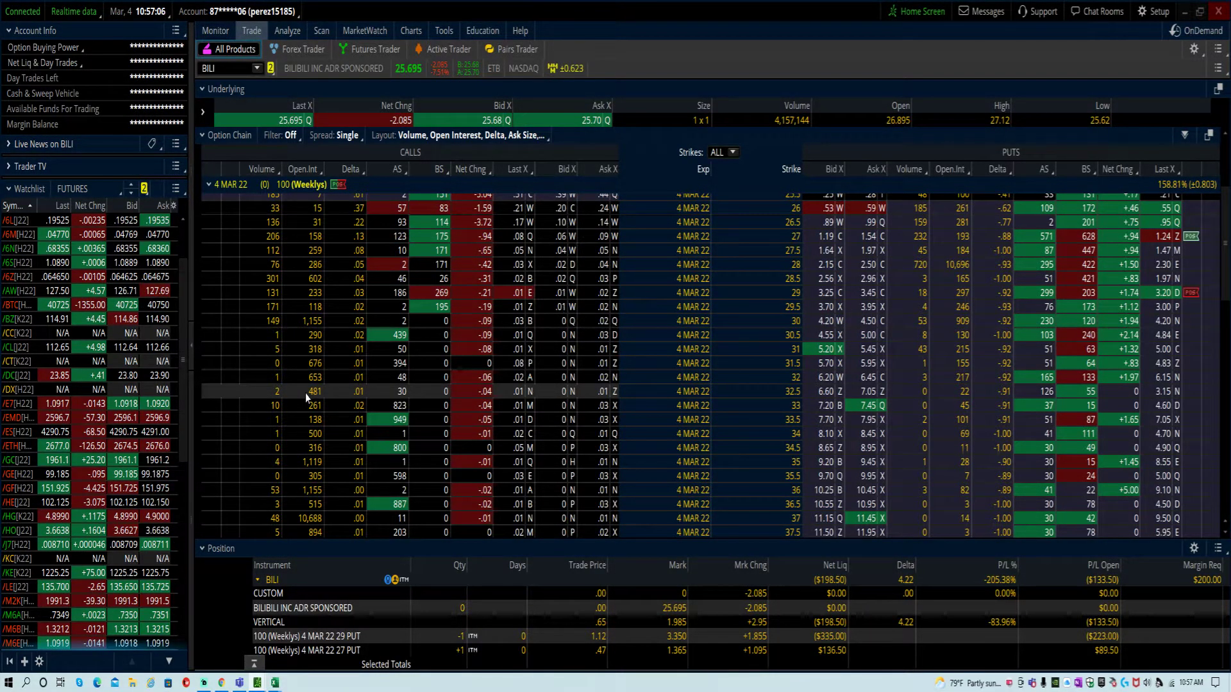
{"action": "right_click", "coordinate": [279, 580]}
{"action": "mouse_move", "coordinate": [335, 539]}
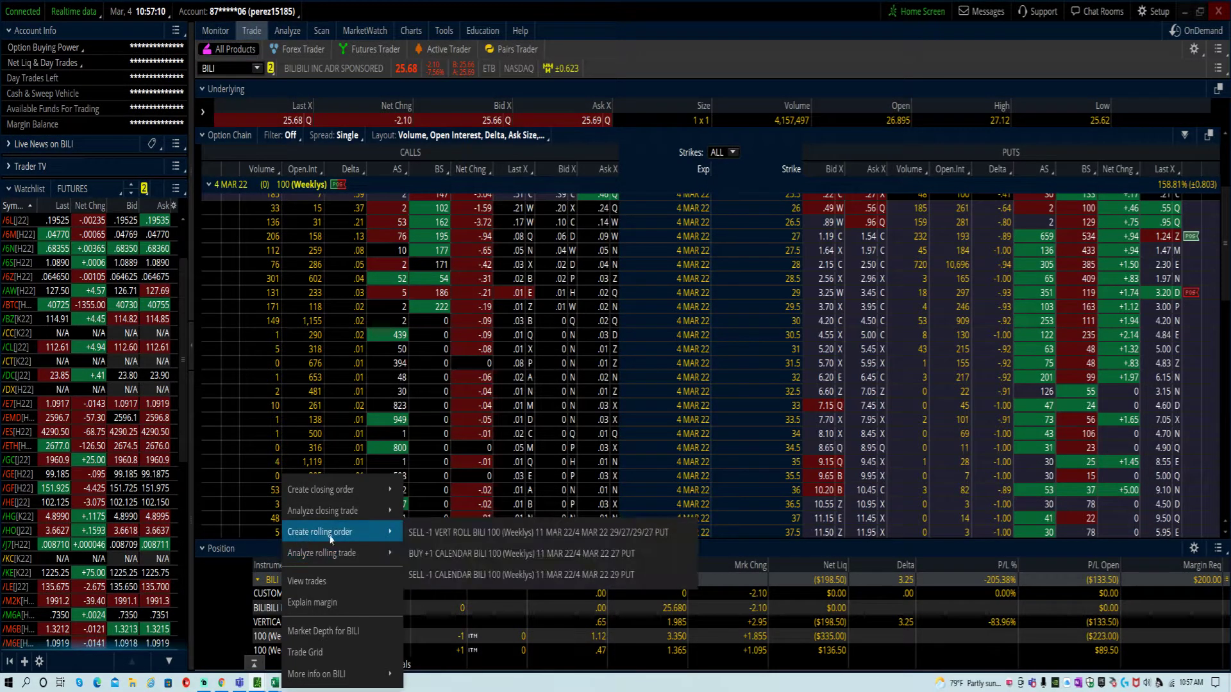
{"action": "left_click", "coordinate": [431, 534]}
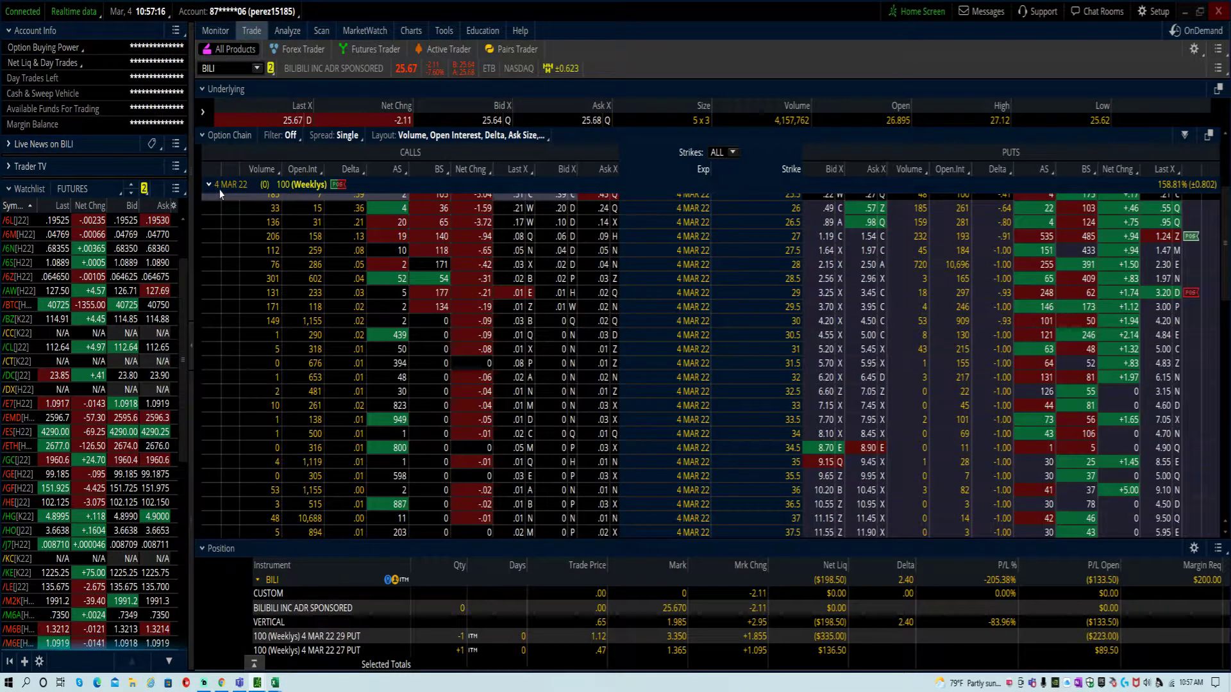
Collapse the 4 MAR 22 series and expand the 14 APR 22 strikes
{"action": "left_click", "coordinate": [221, 194]}
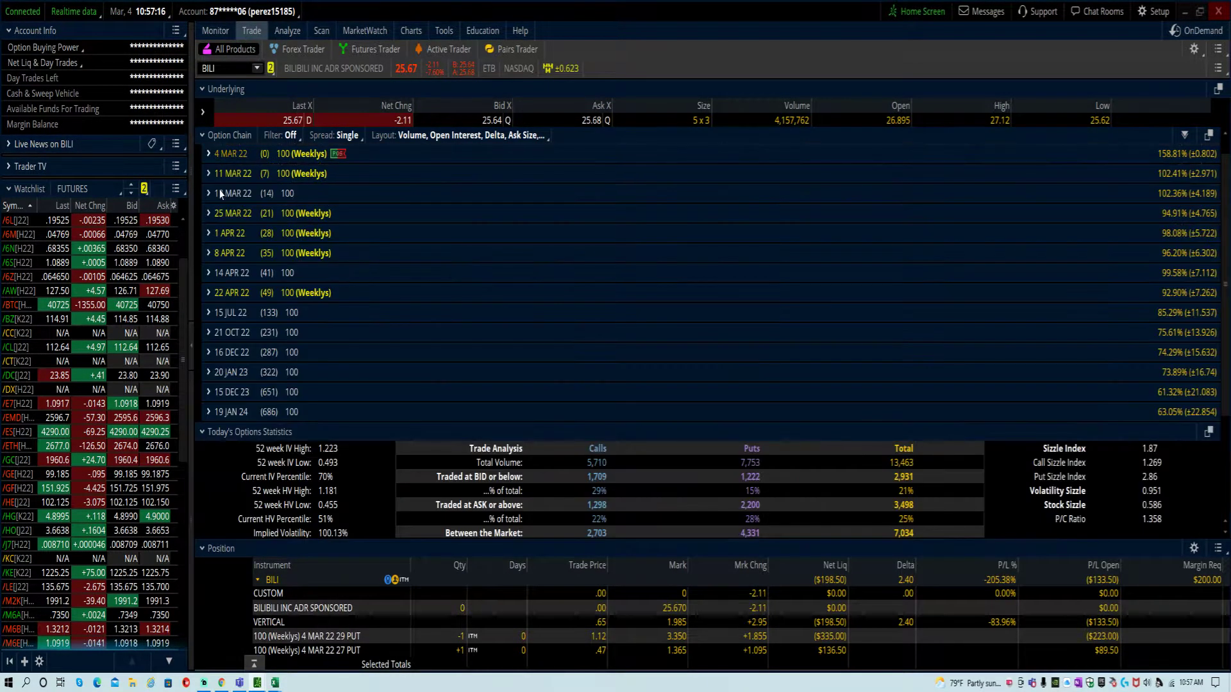
{"action": "left_click", "coordinate": [215, 271]}
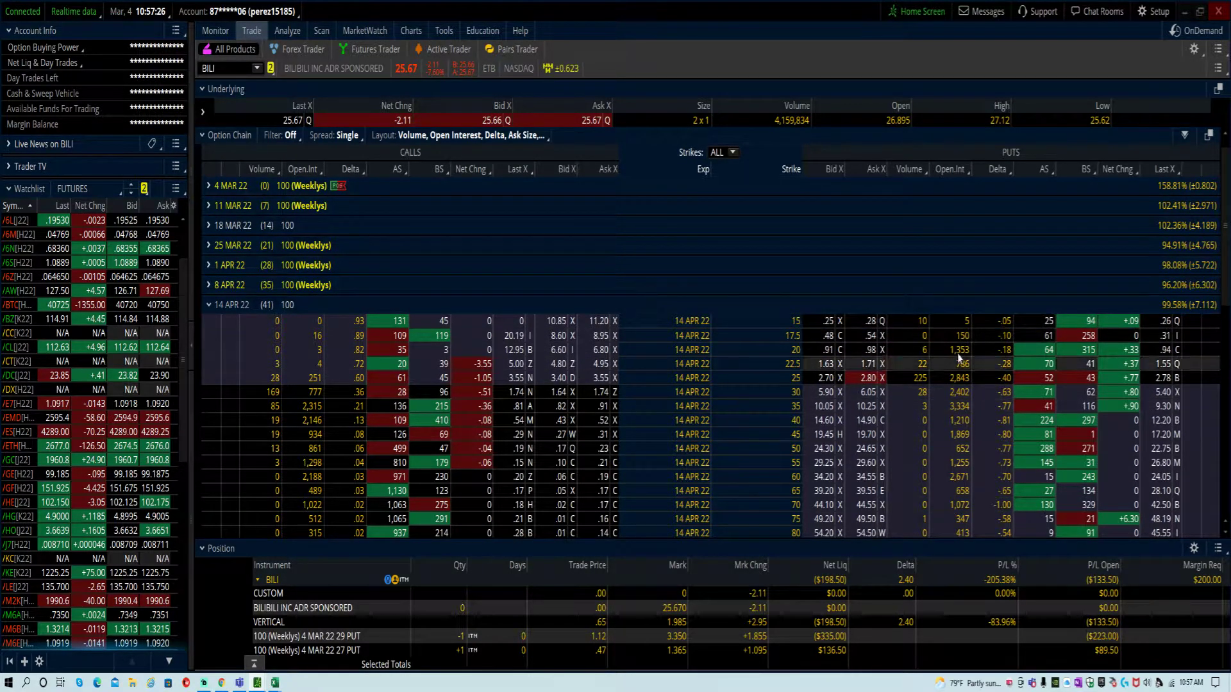
Change the roll's new legs' expiration to 14 APR 22
{"action": "left_click", "coordinate": [252, 667]}
{"action": "left_click", "coordinate": [567, 455]}
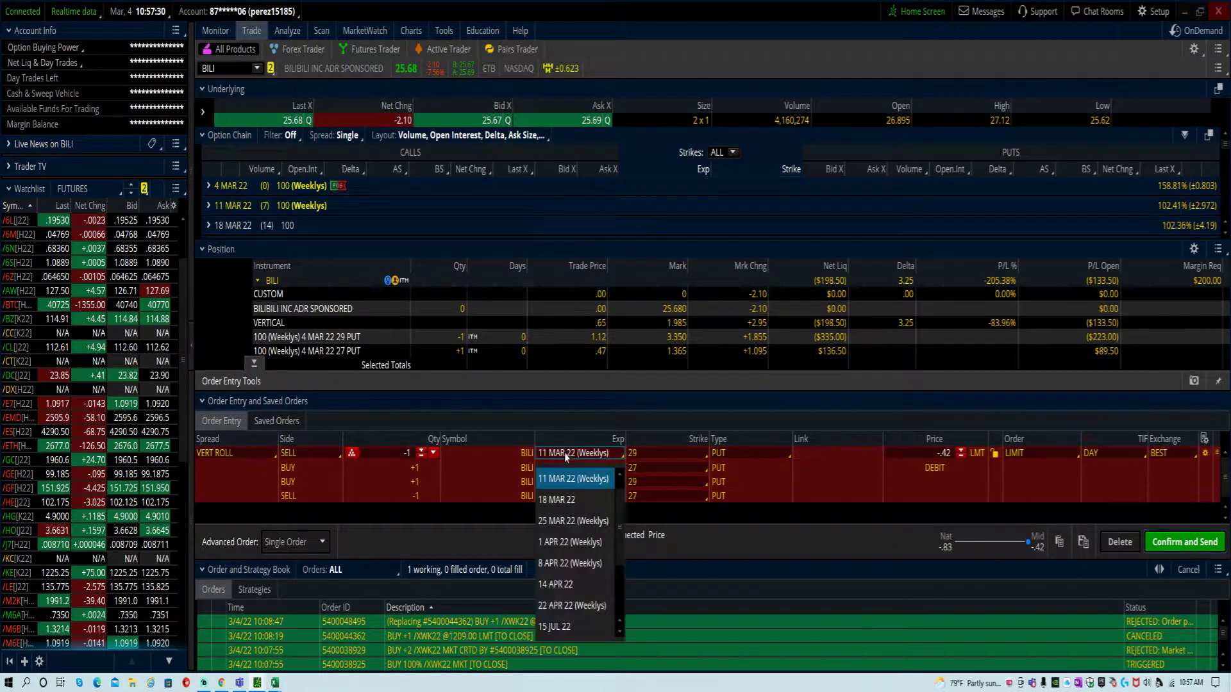
{"action": "left_click", "coordinate": [552, 584]}
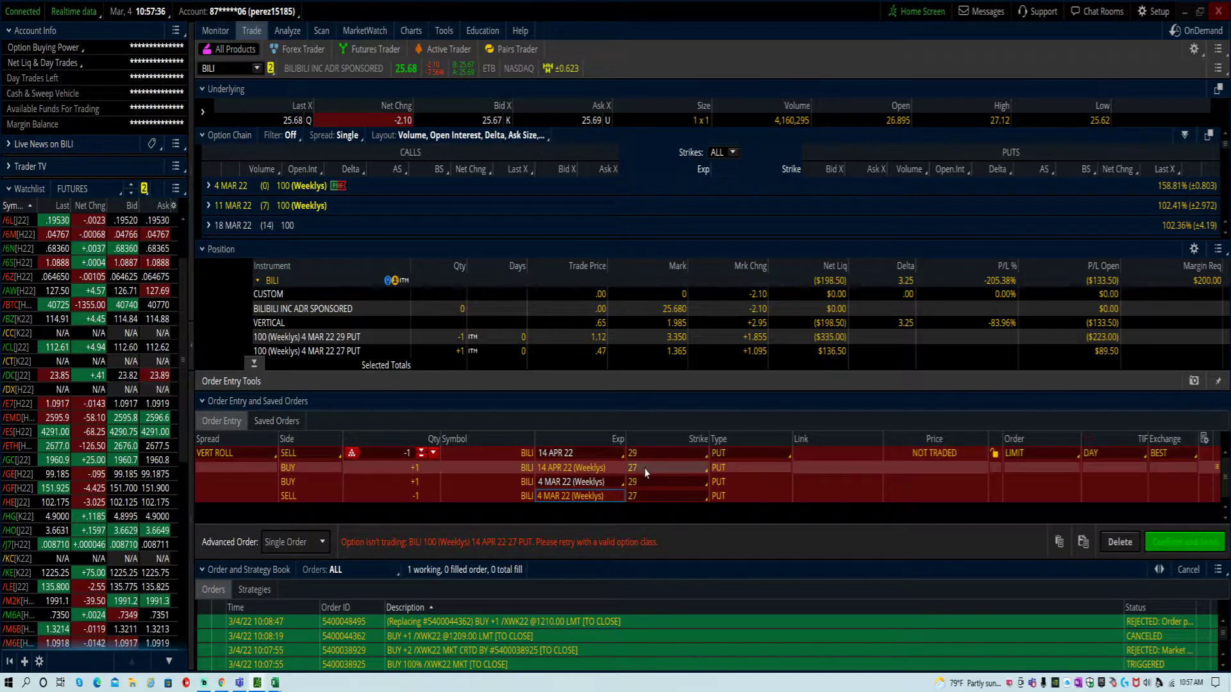
{"action": "left_click", "coordinate": [256, 371]}
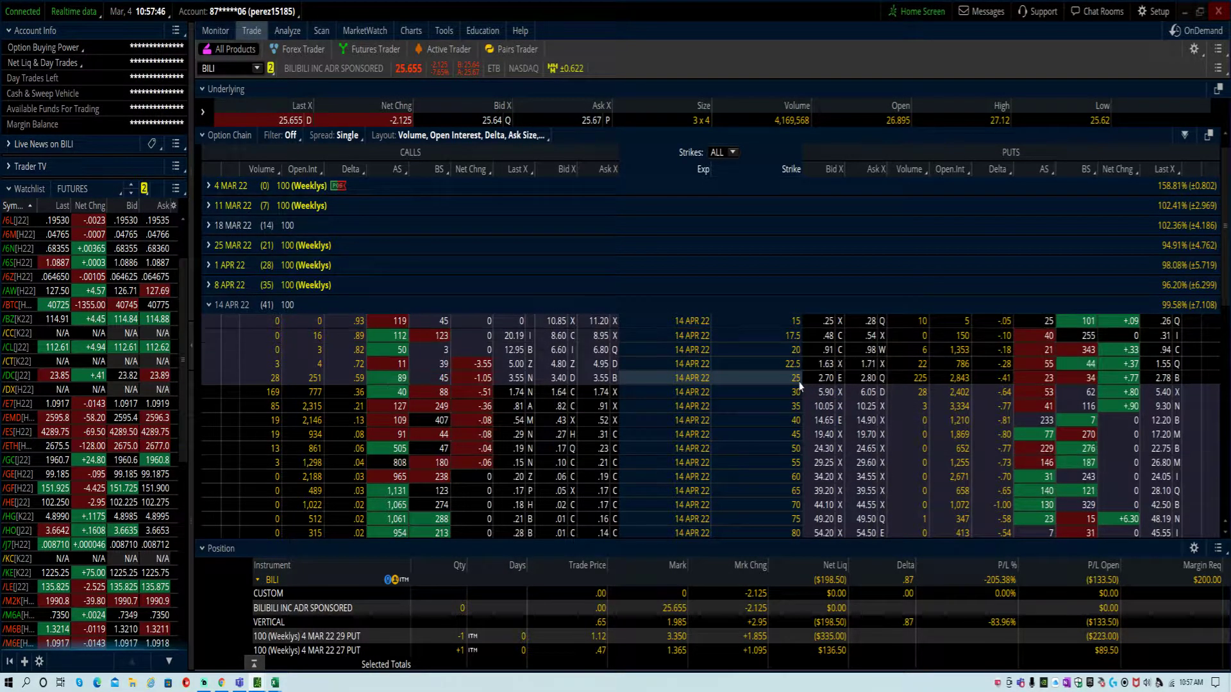
{"action": "left_click", "coordinate": [254, 664]}
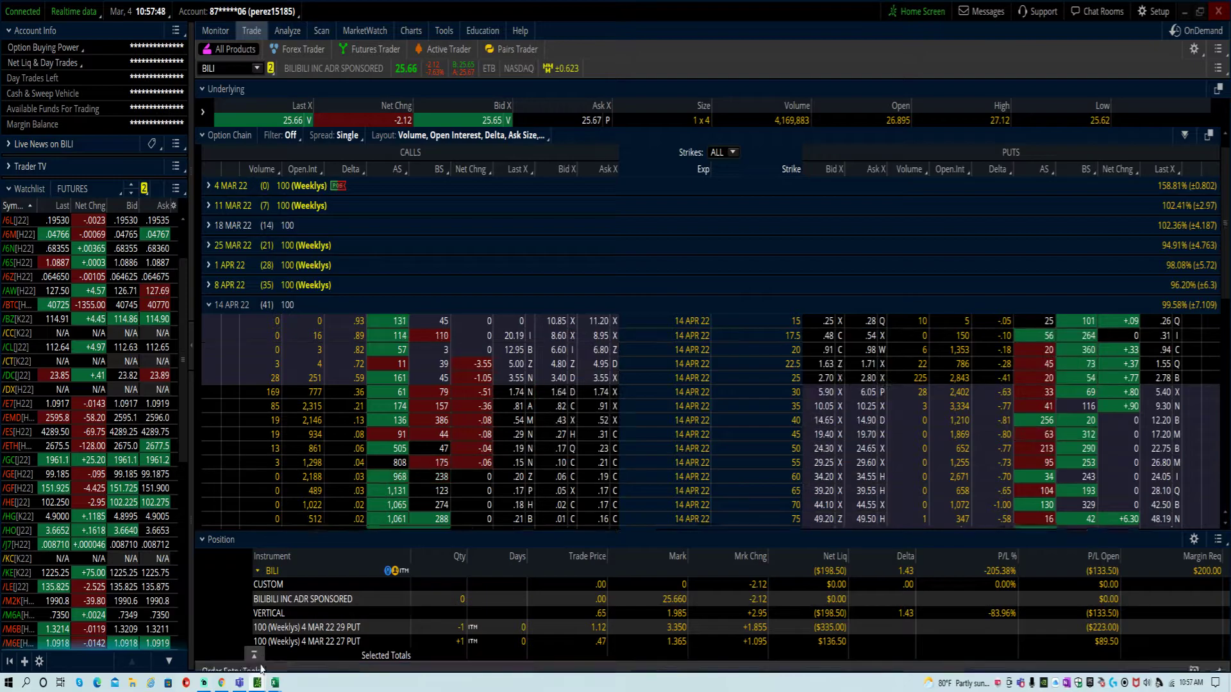
Set the new legs' strikes to 25 short and 20 long, priced at a 0.18 debit
{"action": "left_click", "coordinate": [642, 454]}
{"action": "scroll", "coordinate": [643, 487], "scroll_direction": "up", "scroll_amount": 2}
{"action": "left_click", "coordinate": [647, 540]}
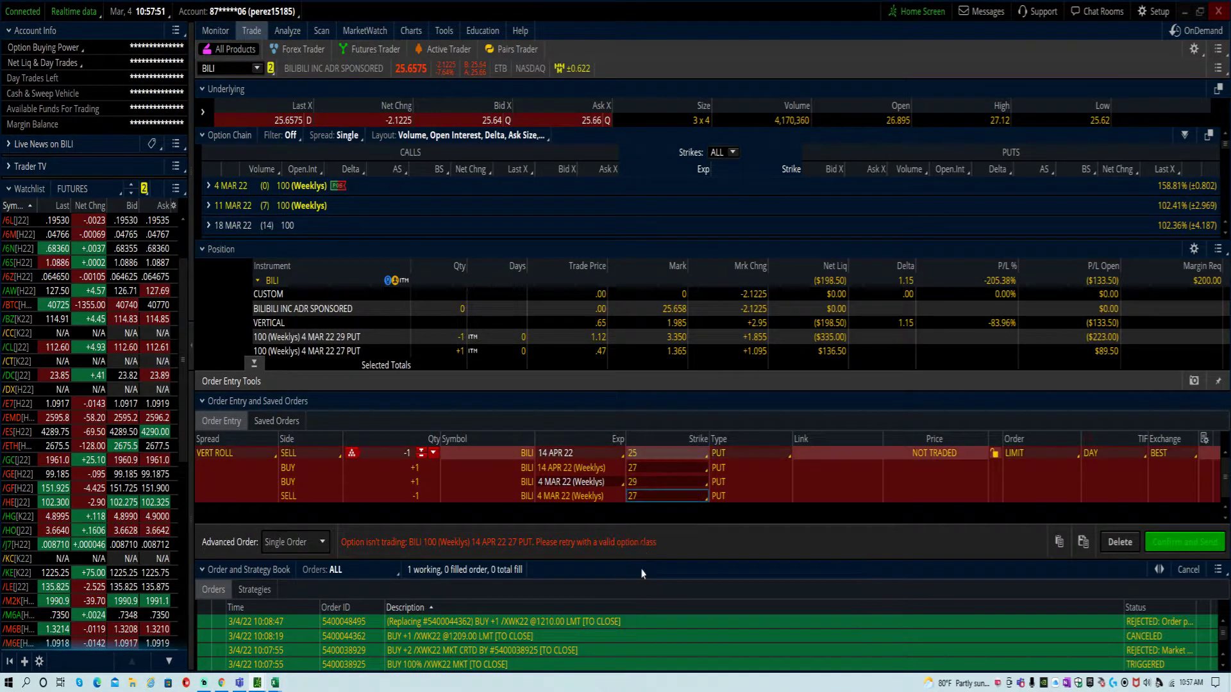
{"action": "left_click", "coordinate": [647, 465]}
{"action": "scroll", "coordinate": [644, 513], "scroll_direction": "up", "scroll_amount": 3}
{"action": "left_click", "coordinate": [645, 516]}
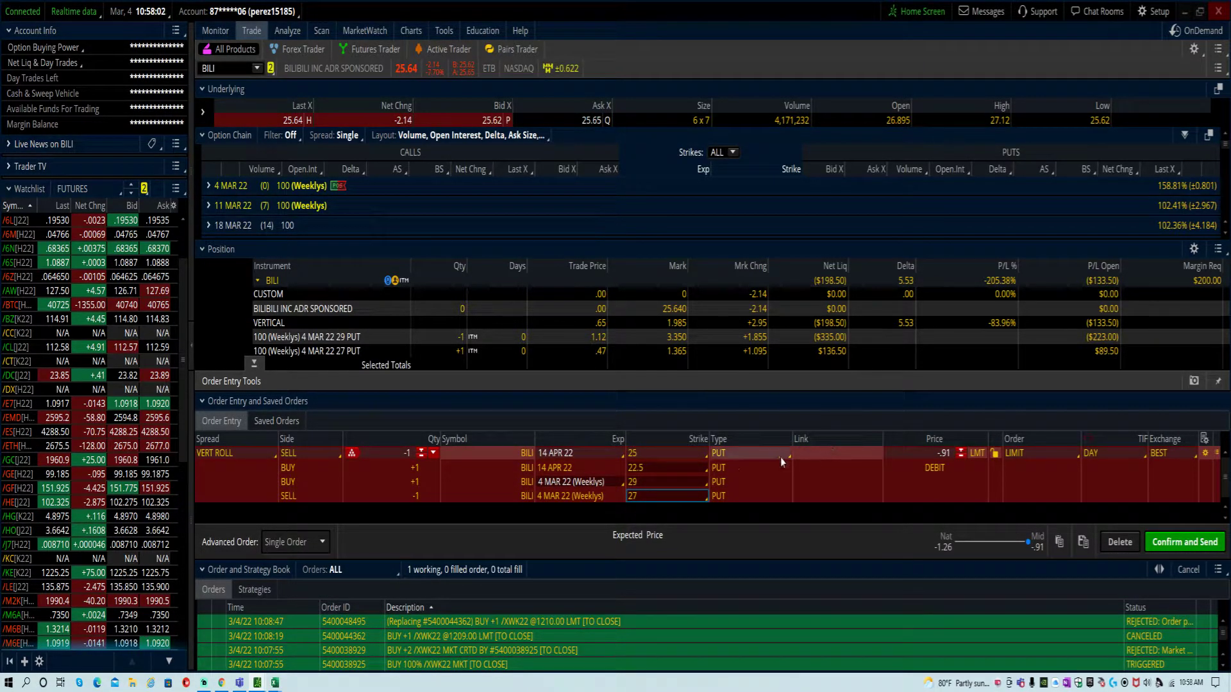
{"action": "left_click", "coordinate": [636, 468]}
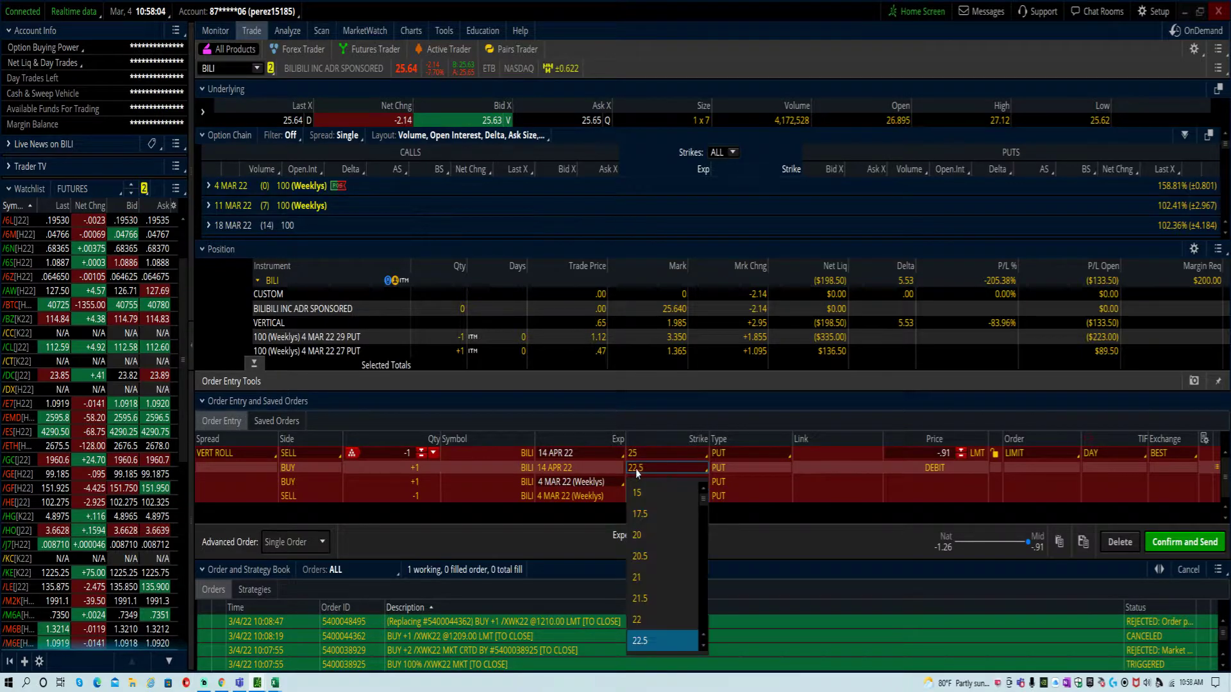
{"action": "left_click", "coordinate": [640, 538]}
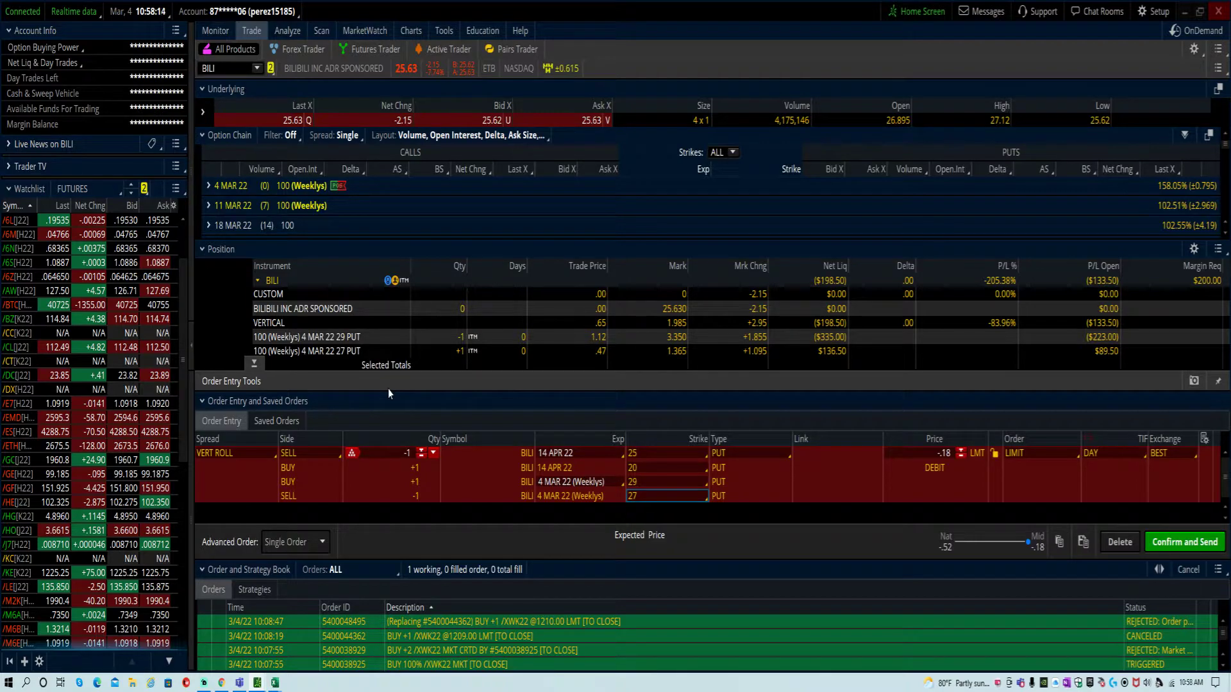
Raise the new short put strike to 30 and the new long put strike to 25
{"action": "left_click", "coordinate": [644, 452]}
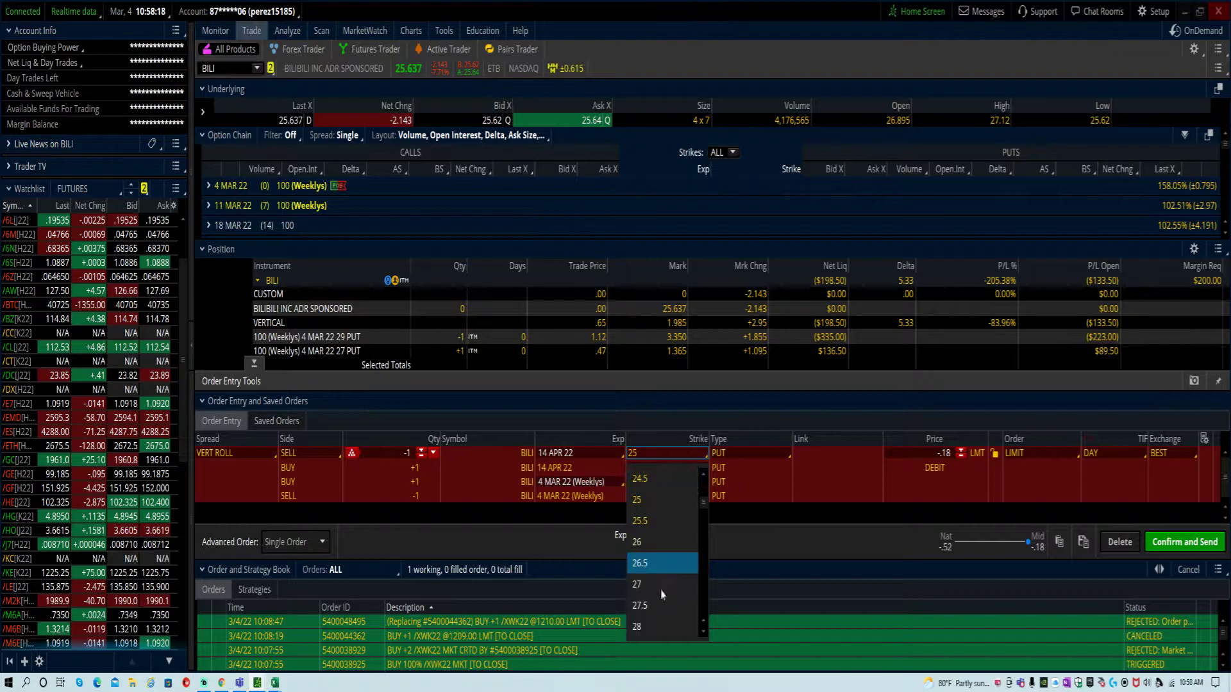
{"action": "scroll", "coordinate": [655, 606], "scroll_direction": "down", "scroll_amount": 3}
{"action": "left_click", "coordinate": [641, 585]}
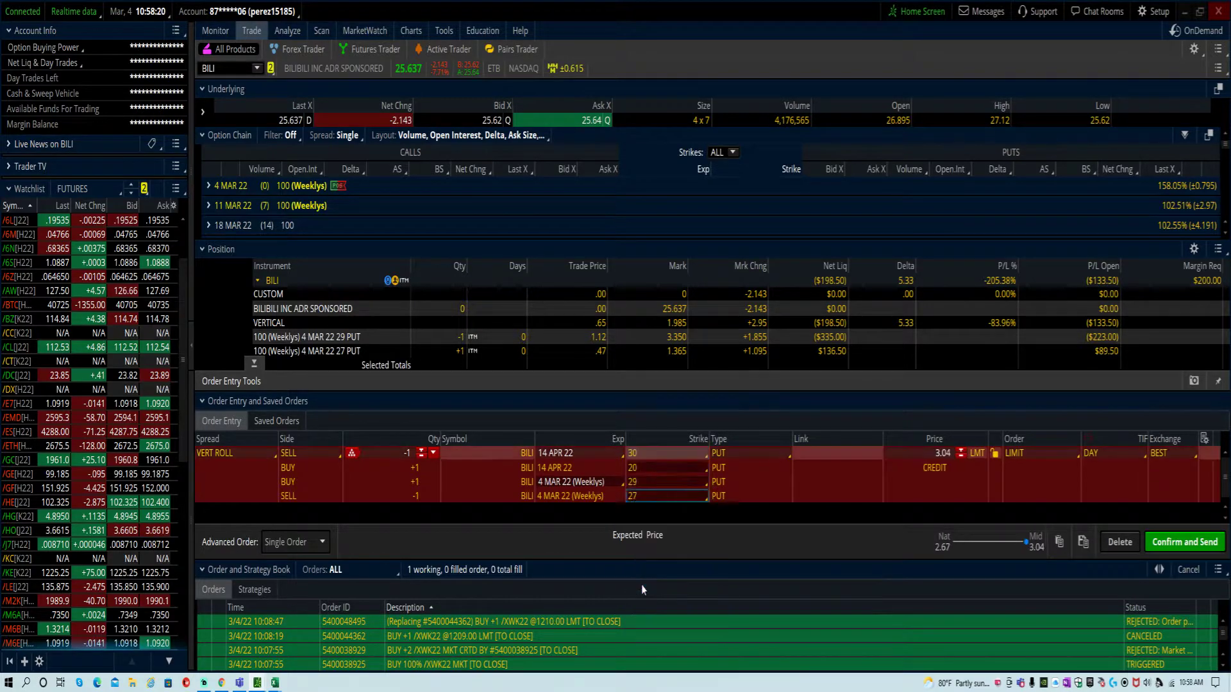
{"action": "left_click", "coordinate": [634, 466]}
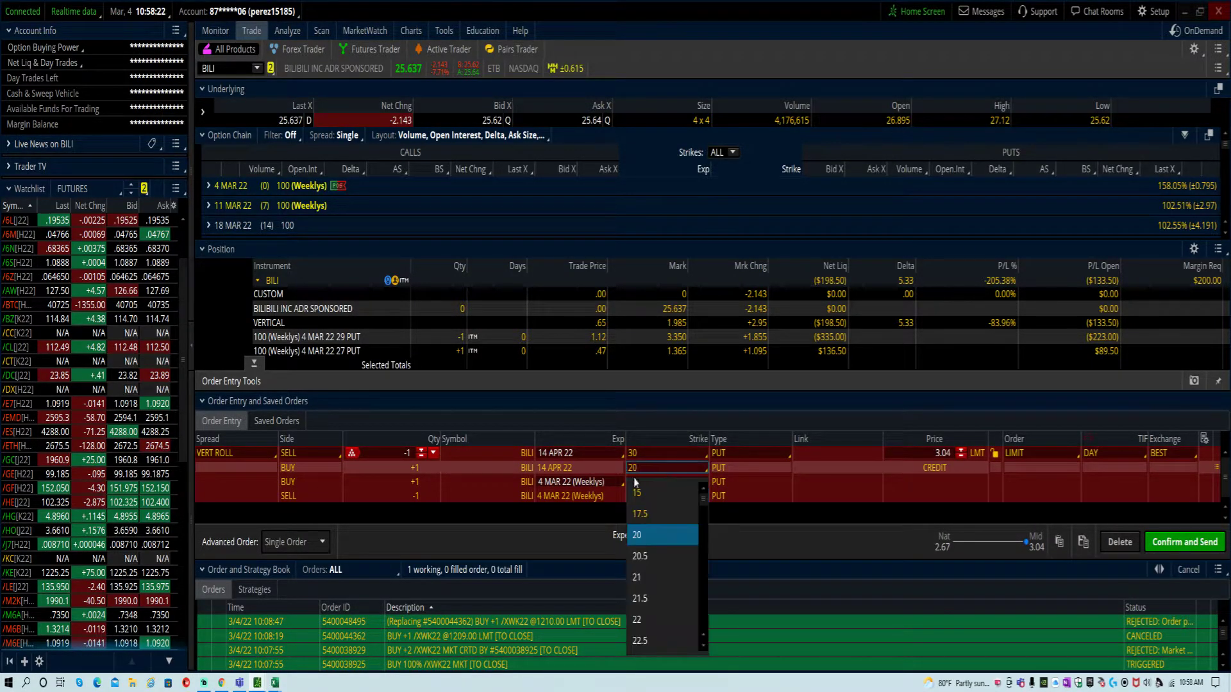
{"action": "scroll", "coordinate": [653, 599], "scroll_direction": "down", "scroll_amount": 2}
{"action": "scroll", "coordinate": [653, 598], "scroll_direction": "down", "scroll_amount": 1}
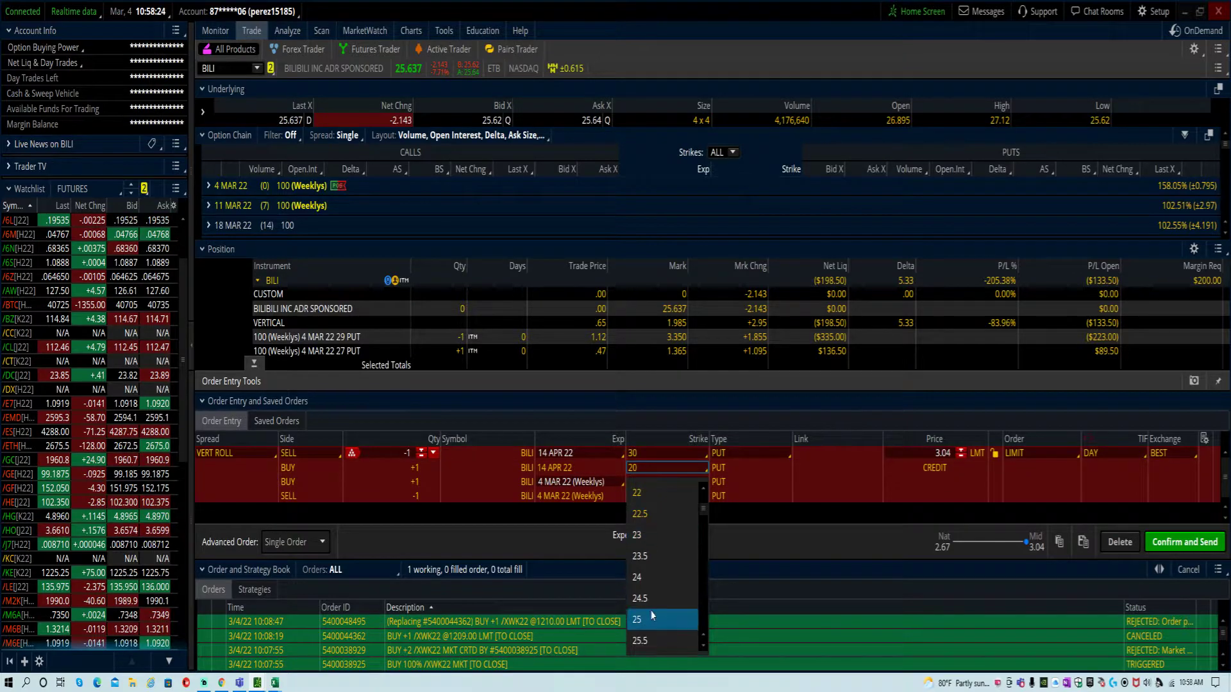
{"action": "left_click", "coordinate": [653, 598]}
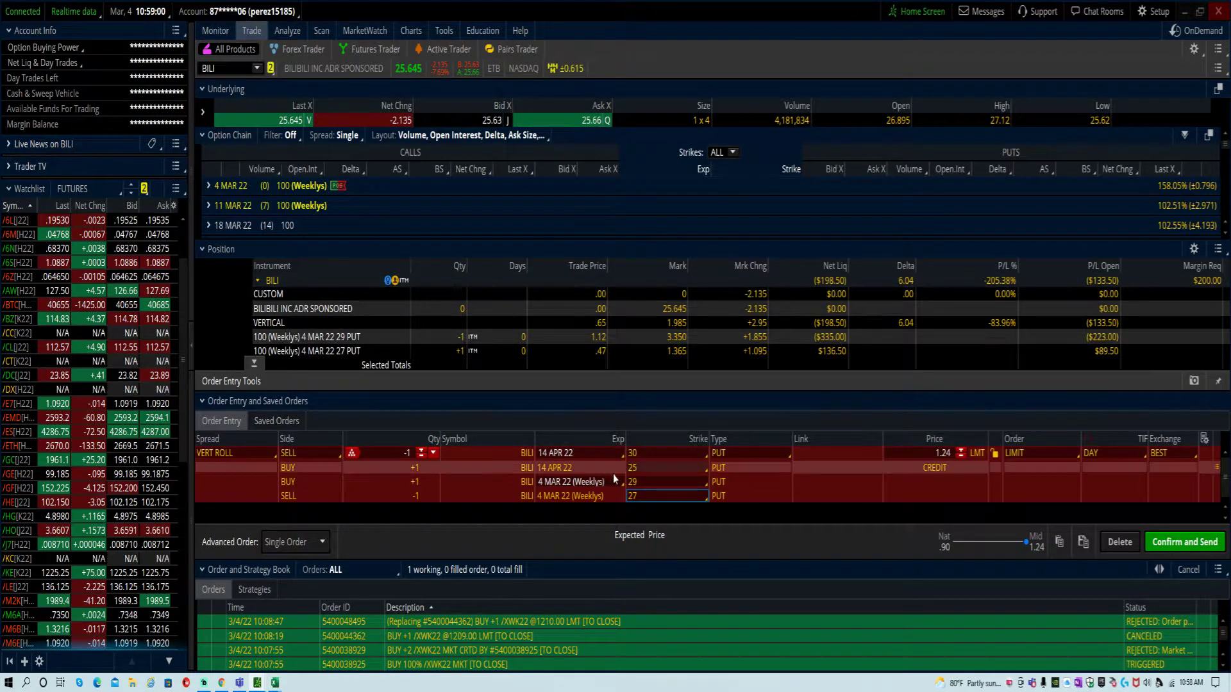
{"action": "scroll", "coordinate": [523, 221], "scroll_direction": "down", "scroll_amount": 3}
{"action": "scroll", "coordinate": [523, 220], "scroll_direction": "down", "scroll_amount": 5}
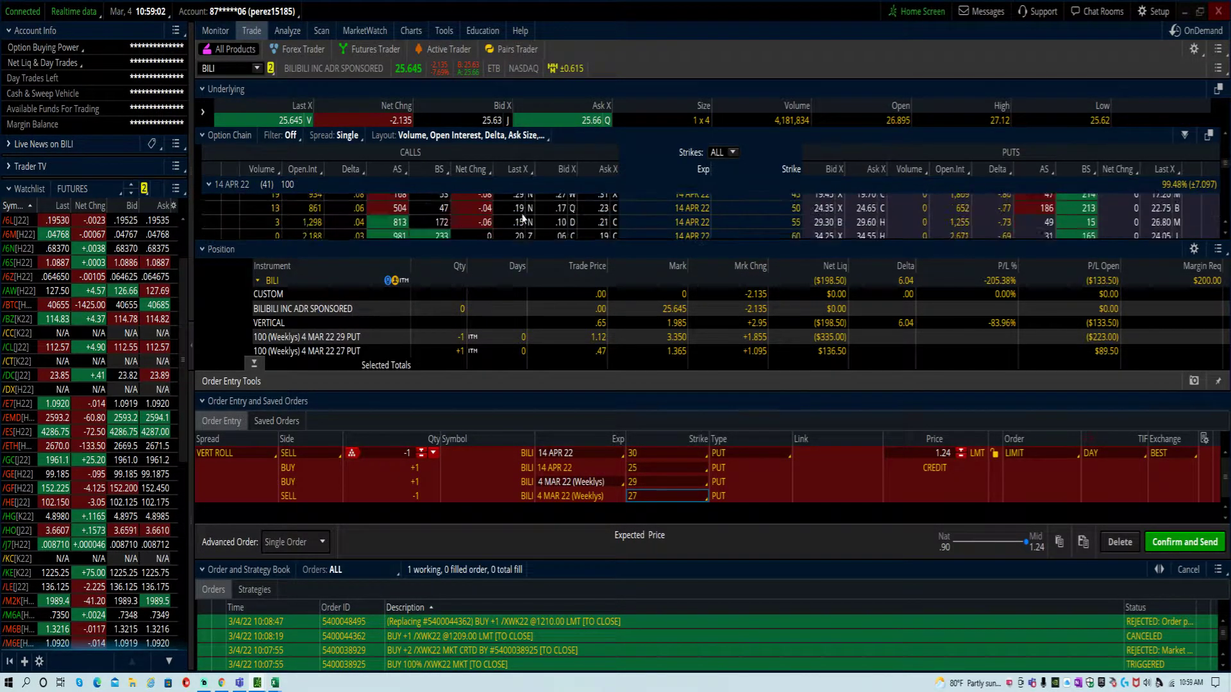
{"action": "scroll", "coordinate": [522, 213], "scroll_direction": "down", "scroll_amount": 4}
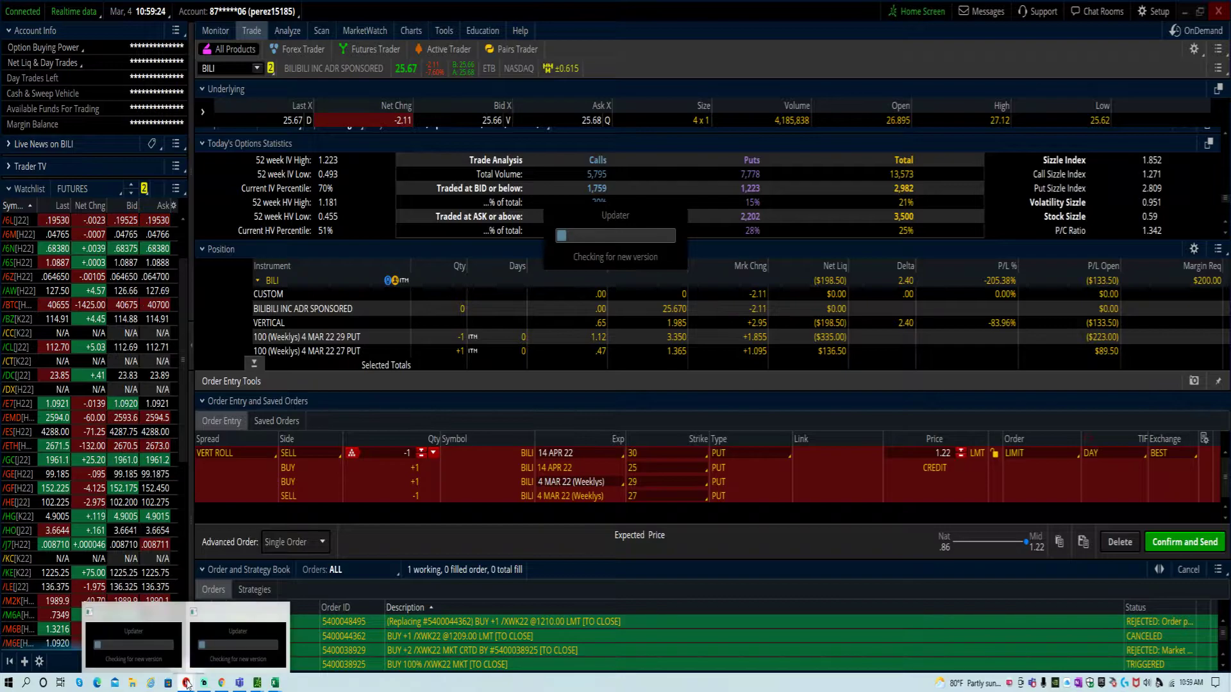
Bring the tastyworks platform window to the front
{"action": "left_click", "coordinate": [194, 673]}
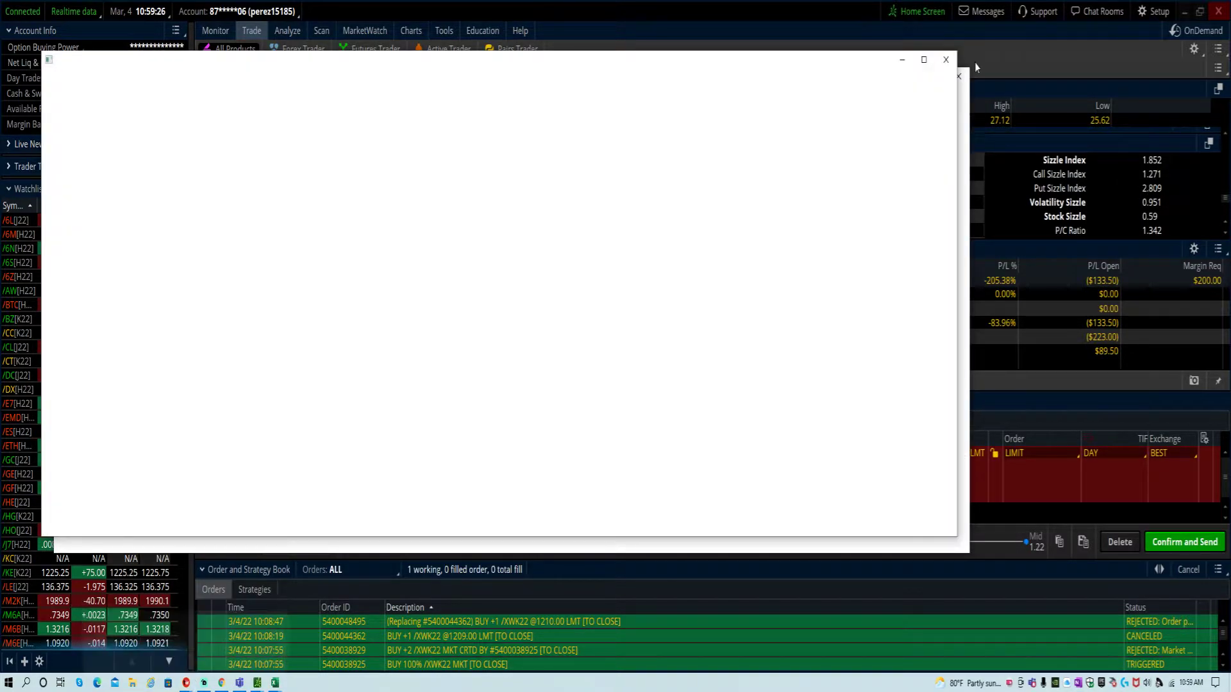
{"action": "left_click", "coordinate": [940, 61]}
{"action": "left_click", "coordinate": [1216, 9]}
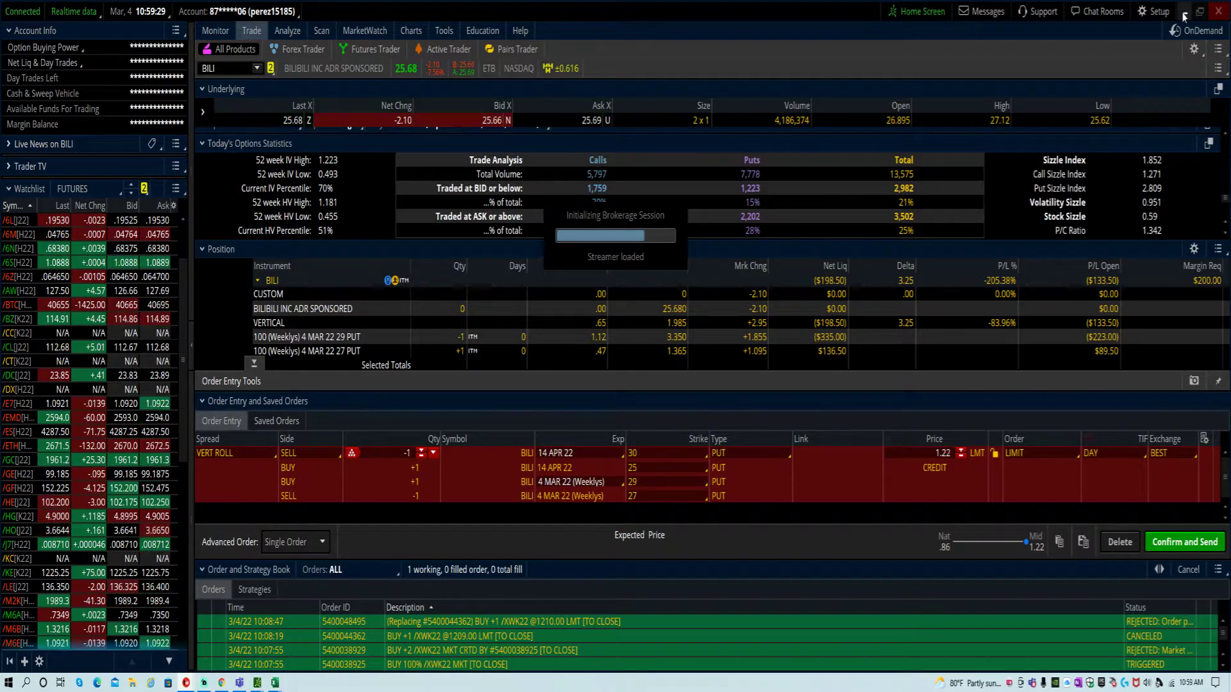
{"action": "left_click", "coordinate": [205, 674]}
{"action": "left_click", "coordinate": [221, 682]}
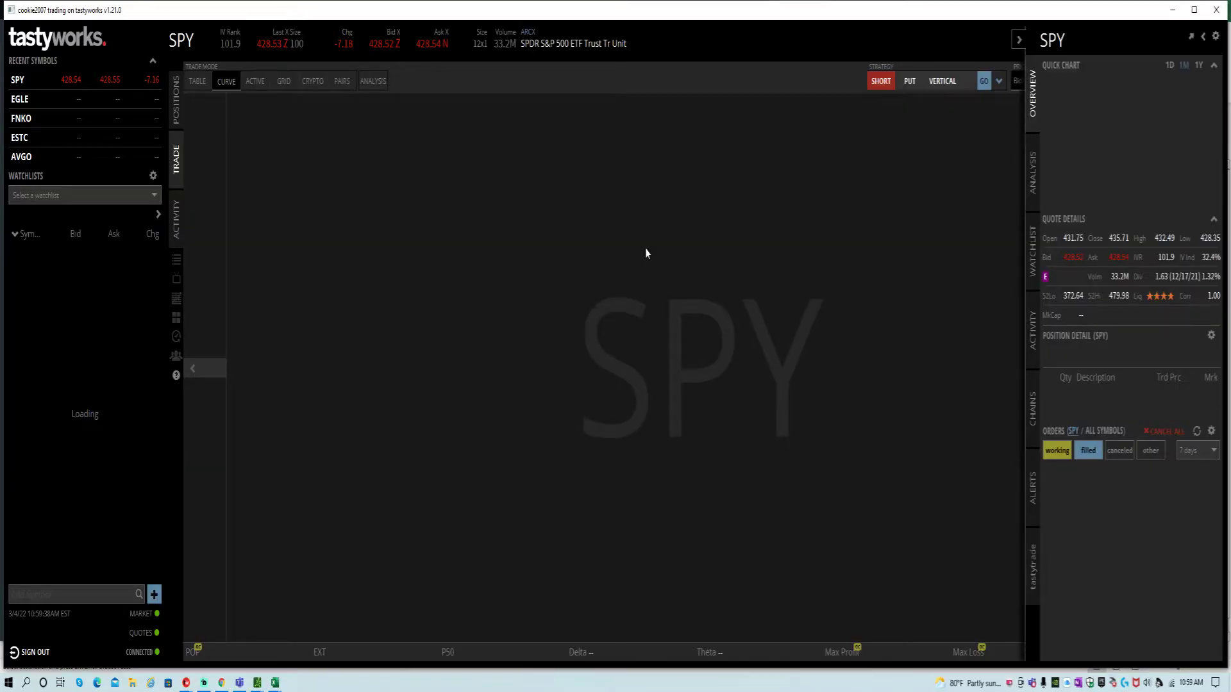
Replace SPY with BILI in tastyworks to load its quote and chart
{"action": "left_click", "coordinate": [191, 41]}
{"action": "type", "text": "BILI"}
{"action": "key", "text": "Return"}
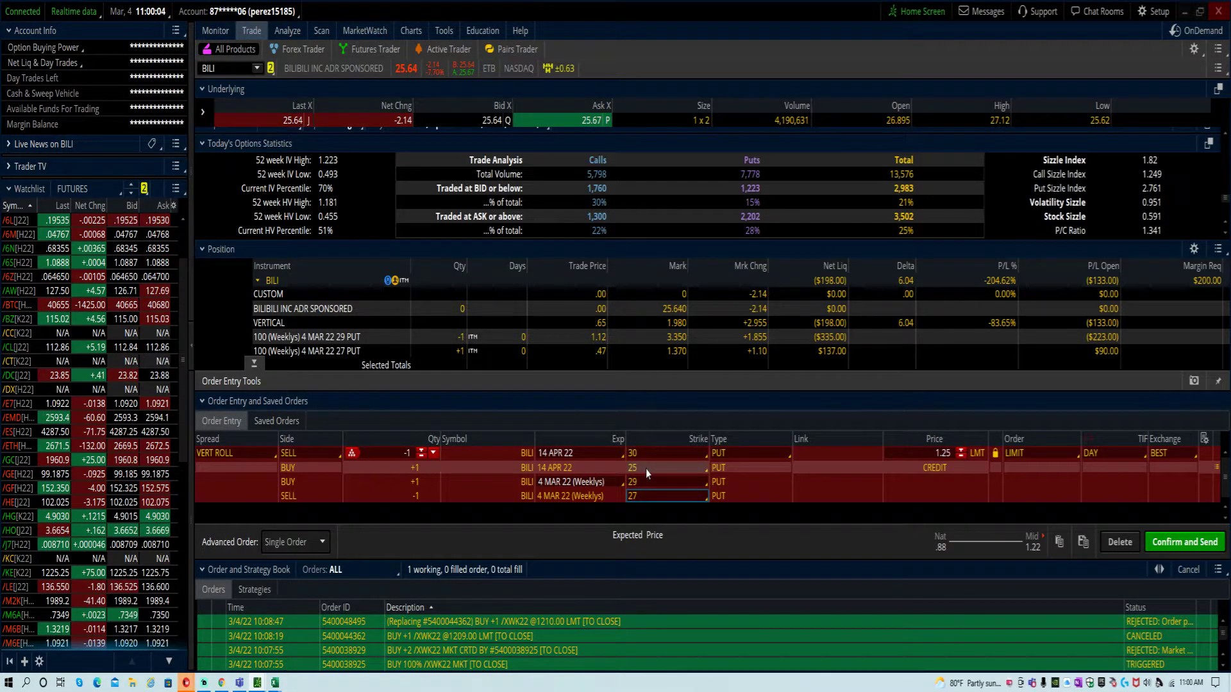
Confirm and send the BILI vertical roll at a 1.25 credit into the 14 APR 22 30/25 puts
{"action": "left_click", "coordinate": [1160, 541]}
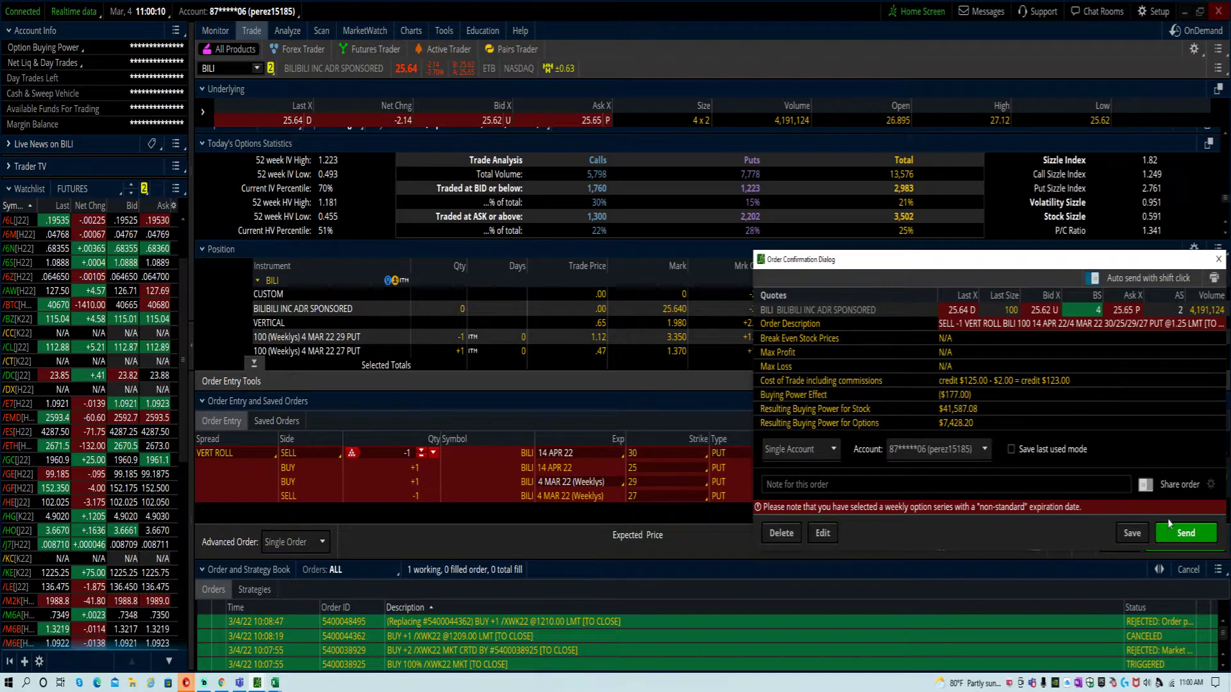
{"action": "left_click", "coordinate": [1177, 538]}
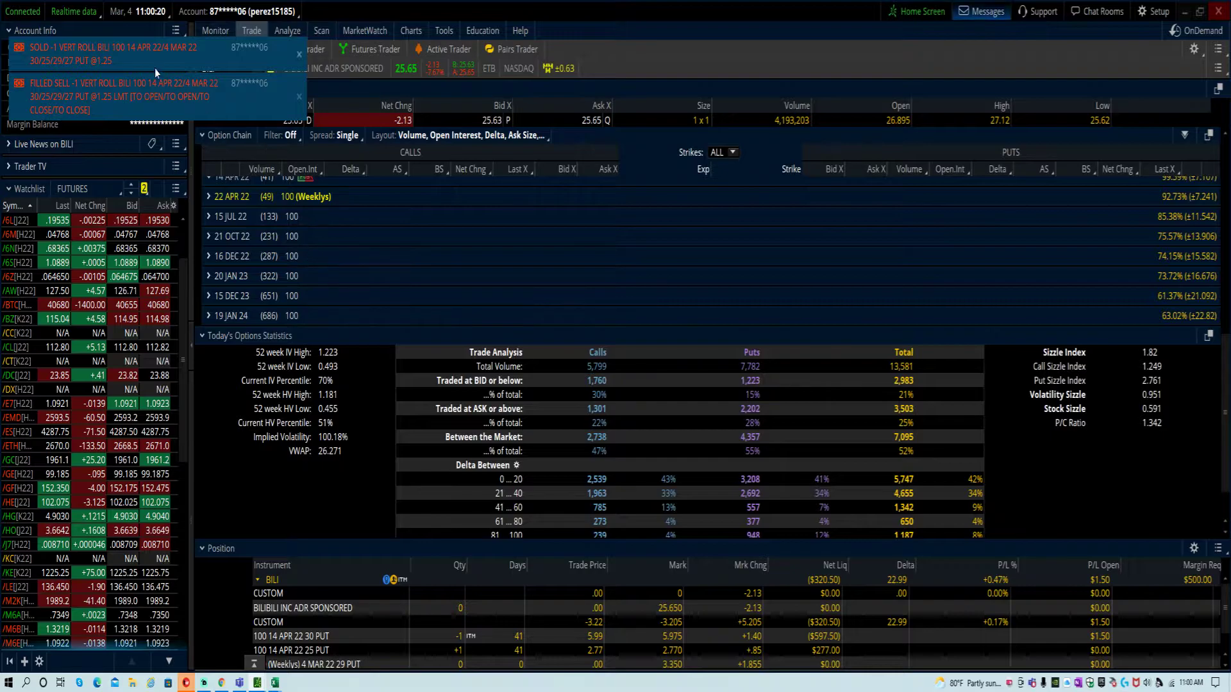
Show BILI's Account Statement trades, logging the 3/4/22 roll from 29/27 to 30/25 puts
{"action": "left_click", "coordinate": [216, 30]}
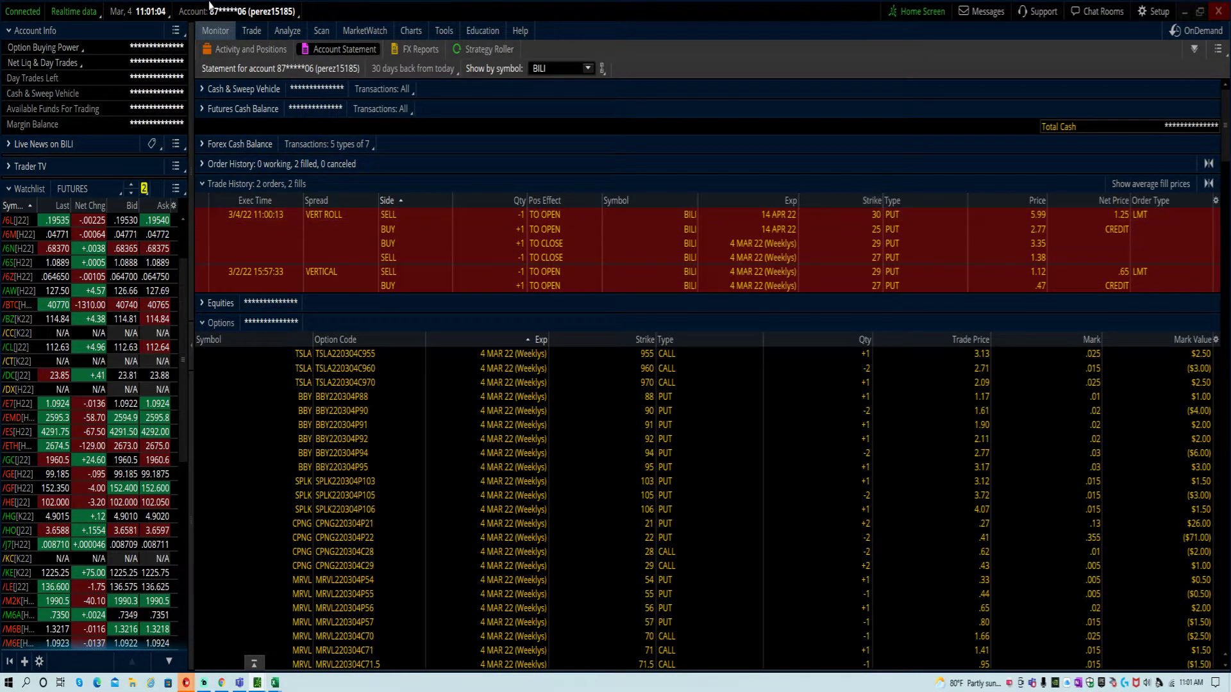
Show the Risk Profile for only the 14 APR 22 long and short puts, panned toward lower prices
{"action": "left_click", "coordinate": [274, 29]}
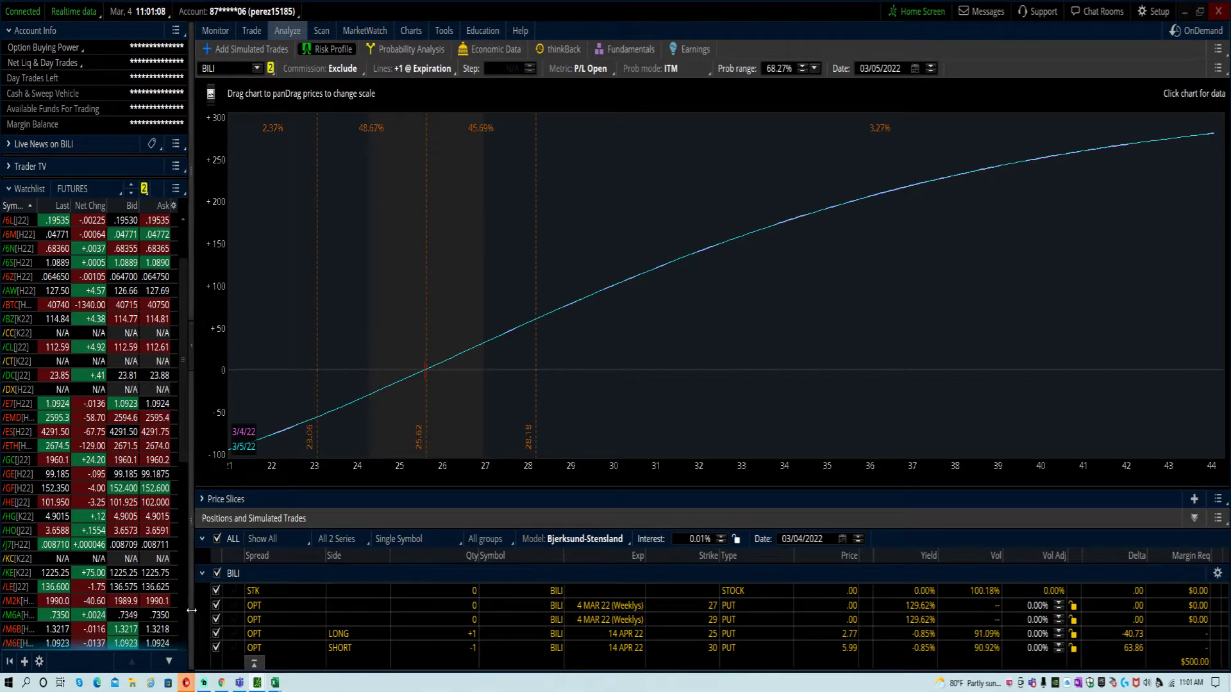
{"action": "left_click", "coordinate": [217, 573]}
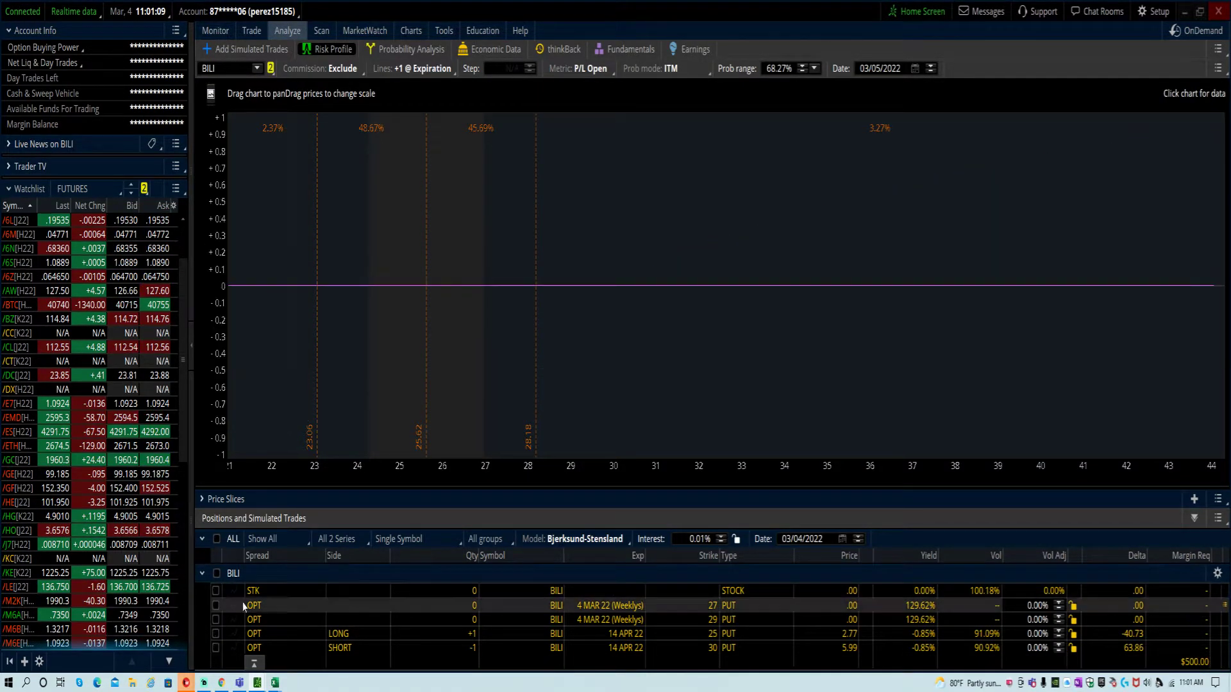
{"action": "left_click", "coordinate": [215, 648]}
{"action": "left_click", "coordinate": [215, 634]}
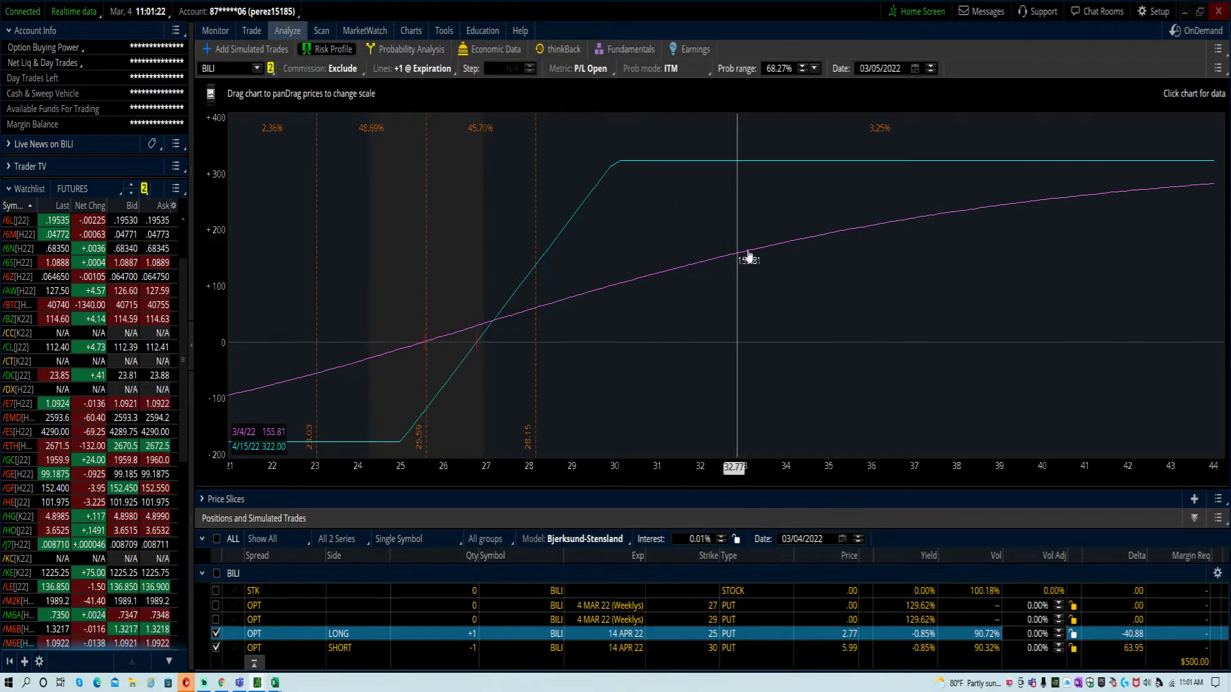
{"action": "left_click_drag", "start_coordinate": [512, 359], "coordinate": [681, 417]}
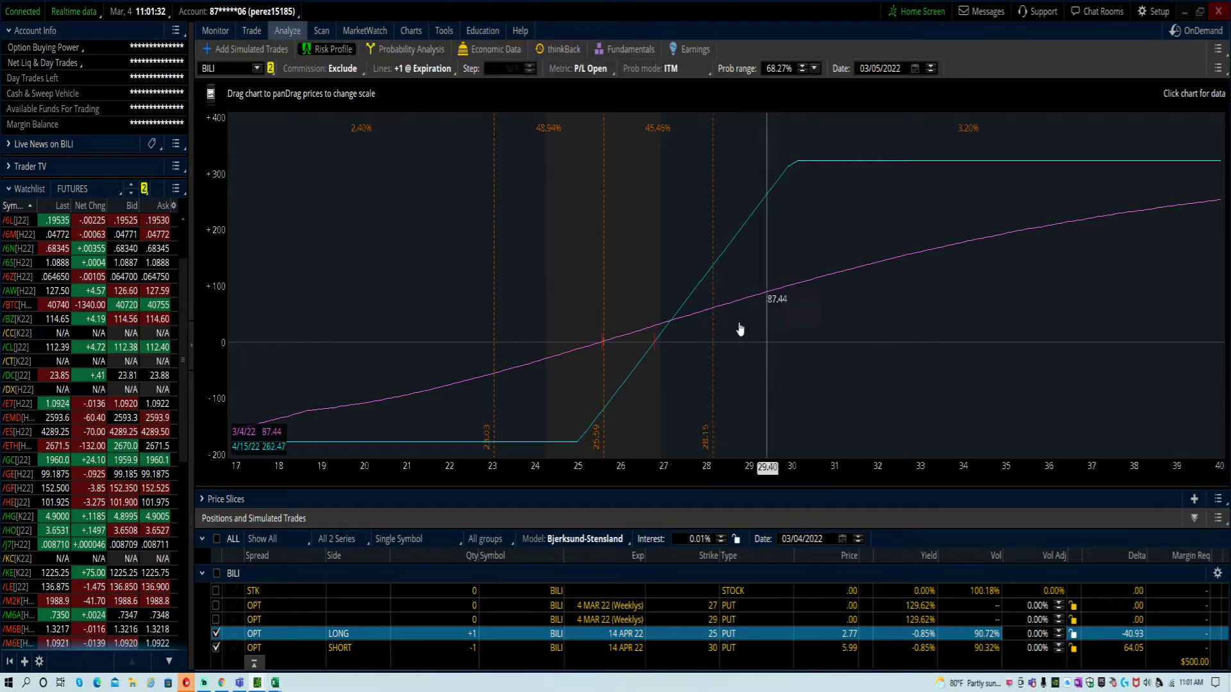
Return to the Trade page showing the 30/25 put spread at $0.50 open P/L and $500 margin
{"action": "left_click", "coordinate": [248, 33]}
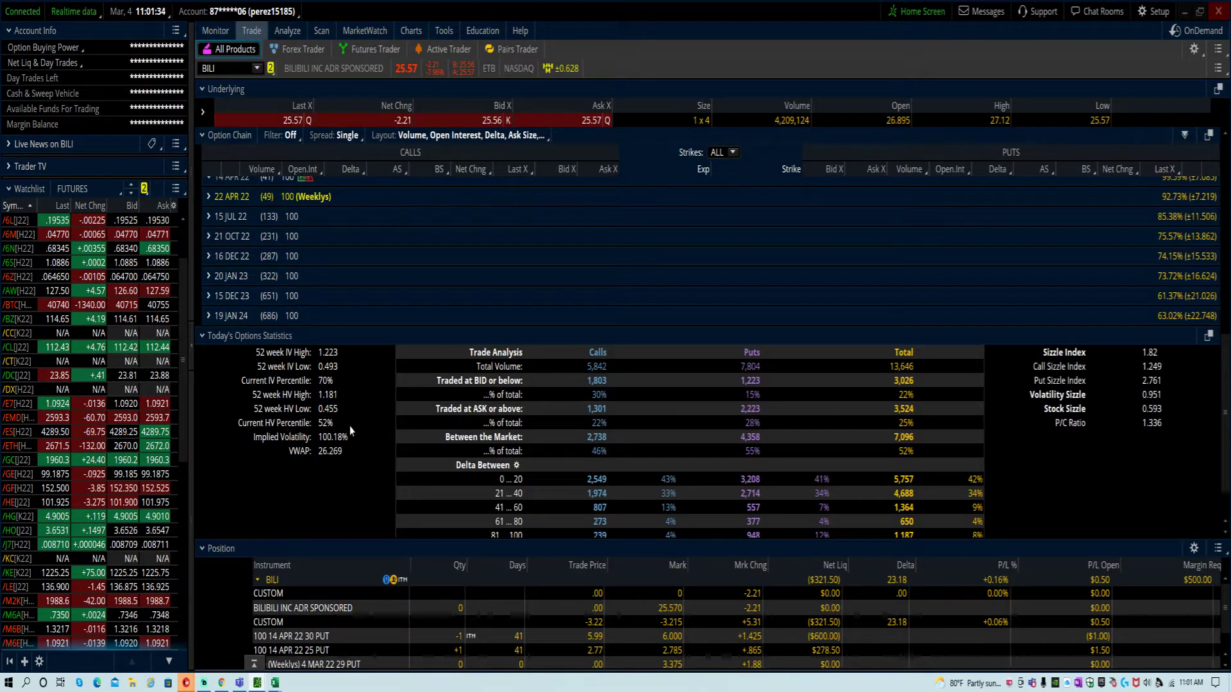
{"action": "scroll", "coordinate": [790, 609], "scroll_direction": "down", "scroll_amount": 1}
{"action": "scroll", "coordinate": [790, 609], "scroll_direction": "up", "scroll_amount": 1}
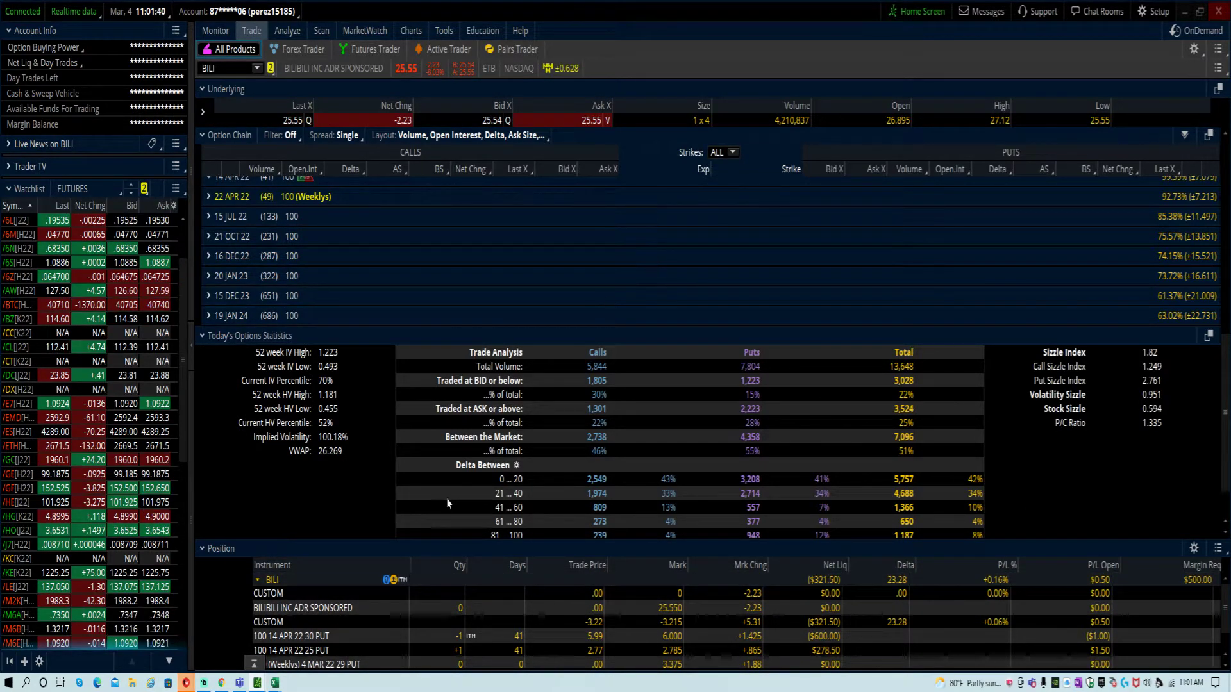
Load a BILI chart on stockcharts.com in a new Chrome tab
{"action": "key", "text": "alt+Tab"}
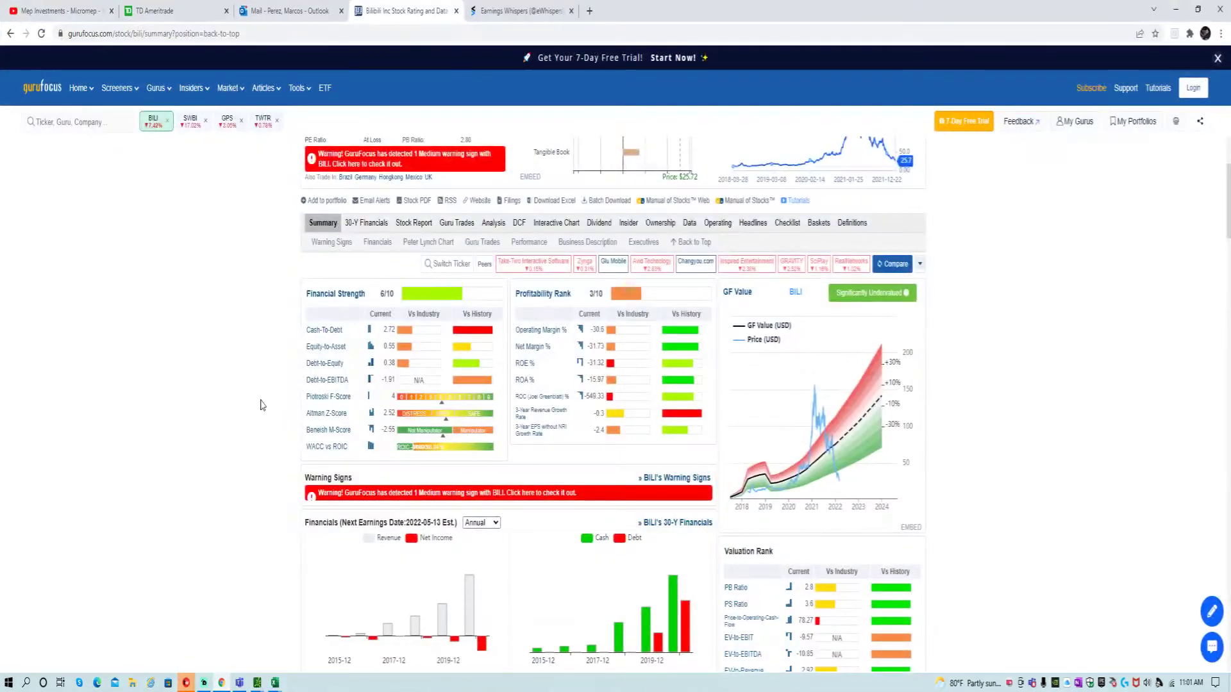
{"action": "left_click", "coordinate": [590, 12]}
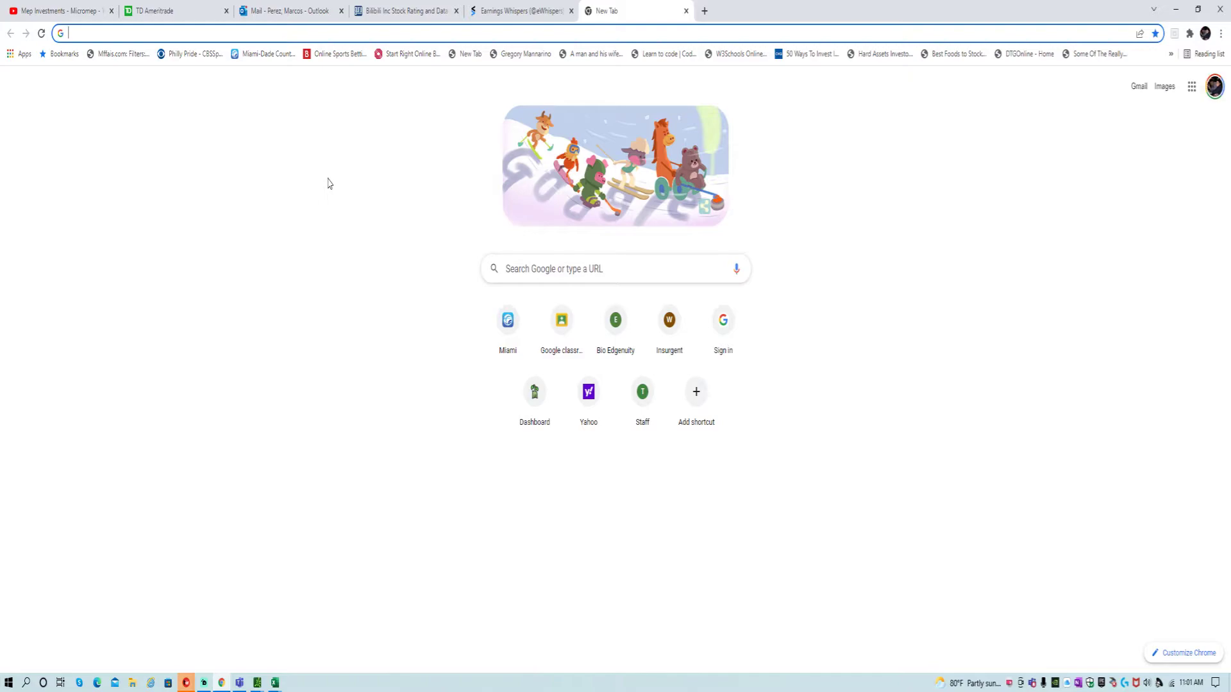
{"action": "type", "text": "stocktwits.com"}
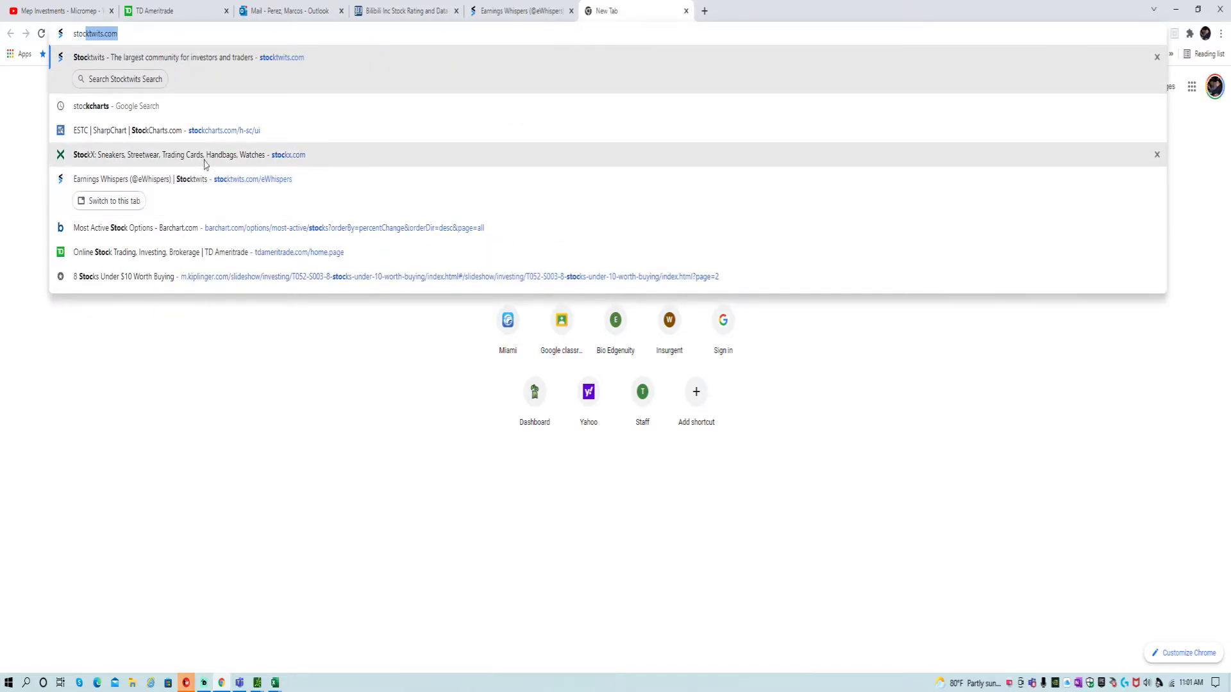
{"action": "left_click", "coordinate": [115, 130]}
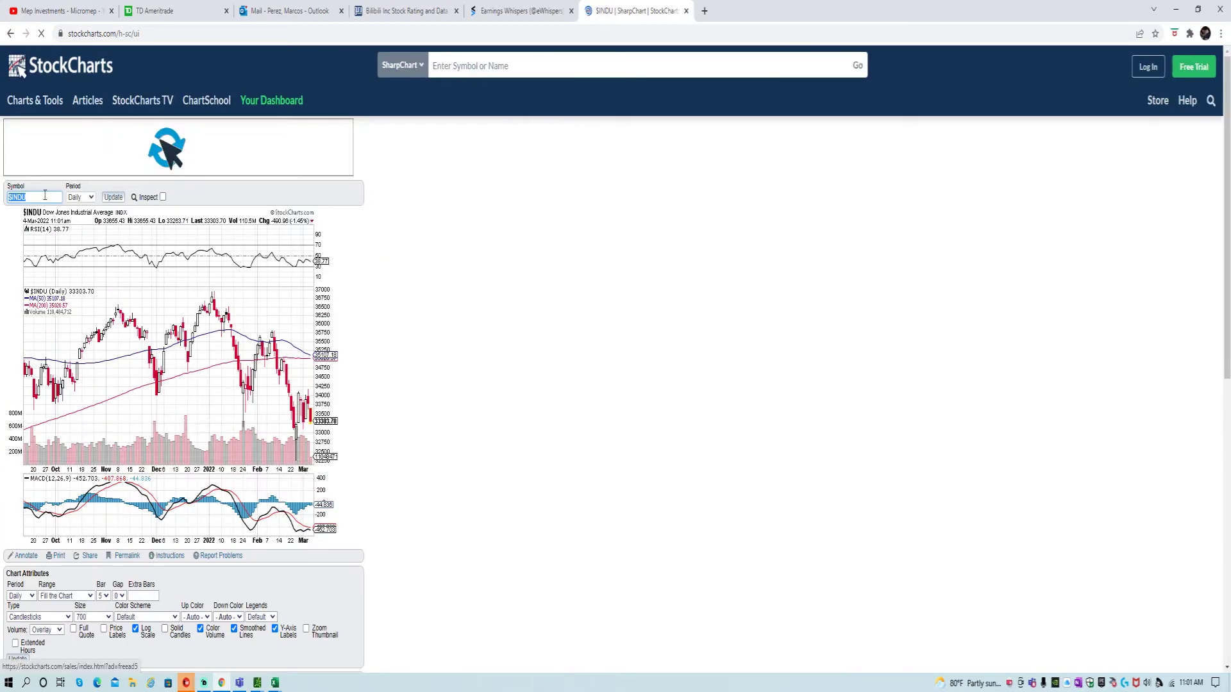
{"action": "type", "text": "bili"}
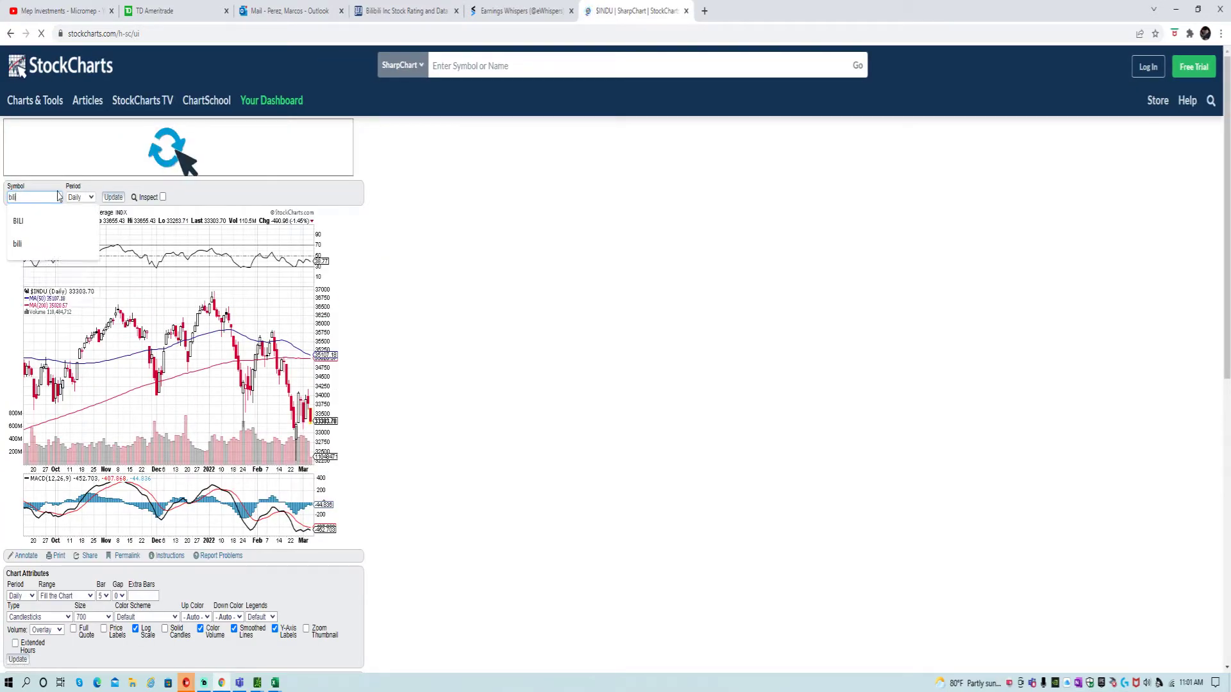
{"action": "key", "text": "Return"}
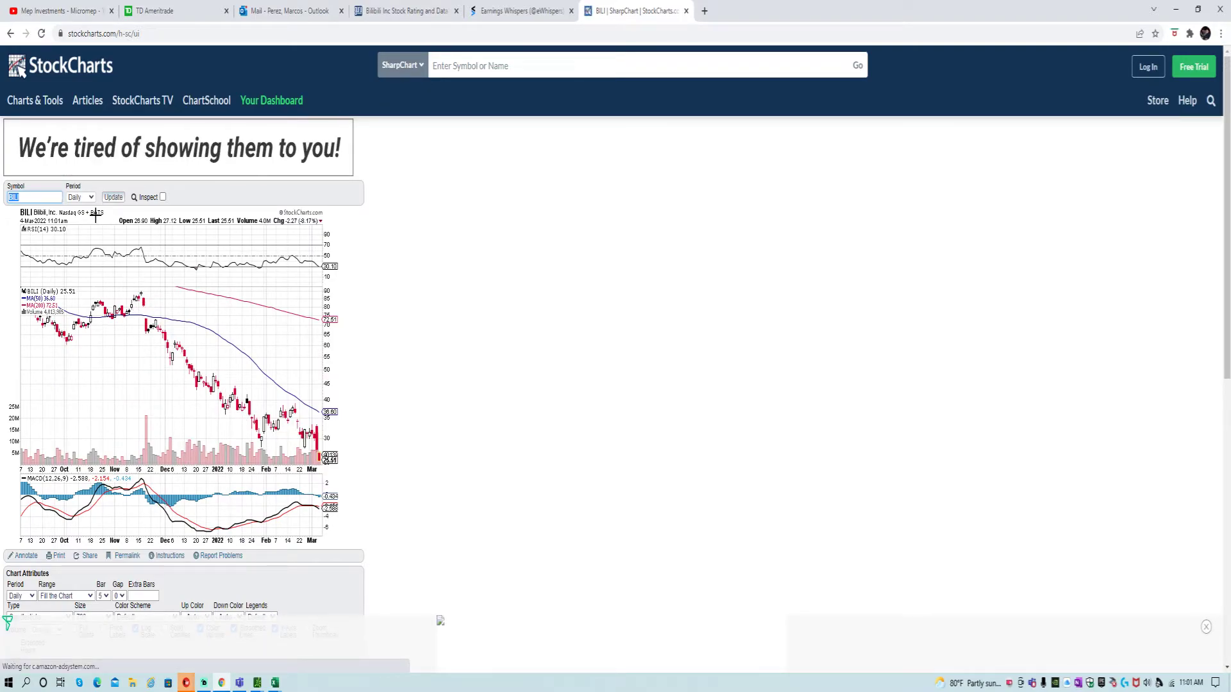
Switch the BILI chart period to Weekly and close the free-trial promotion
{"action": "key", "text": "Tab"}
{"action": "key", "text": "Down"}
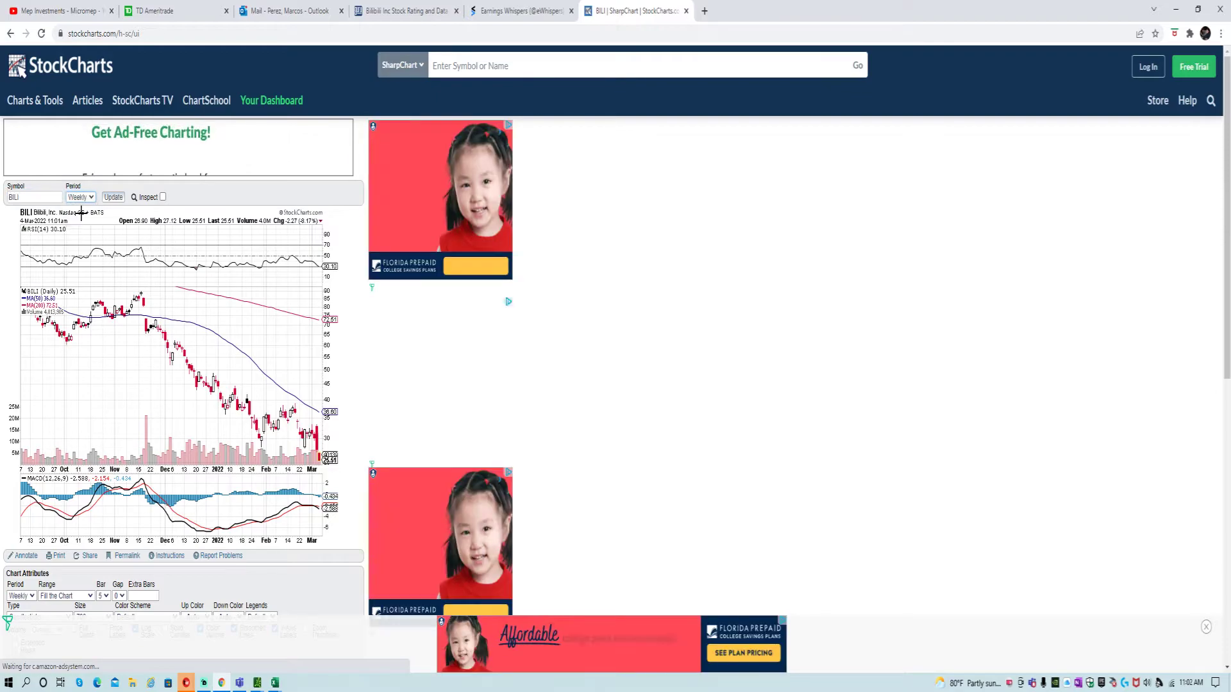
{"action": "left_click", "coordinate": [113, 198]}
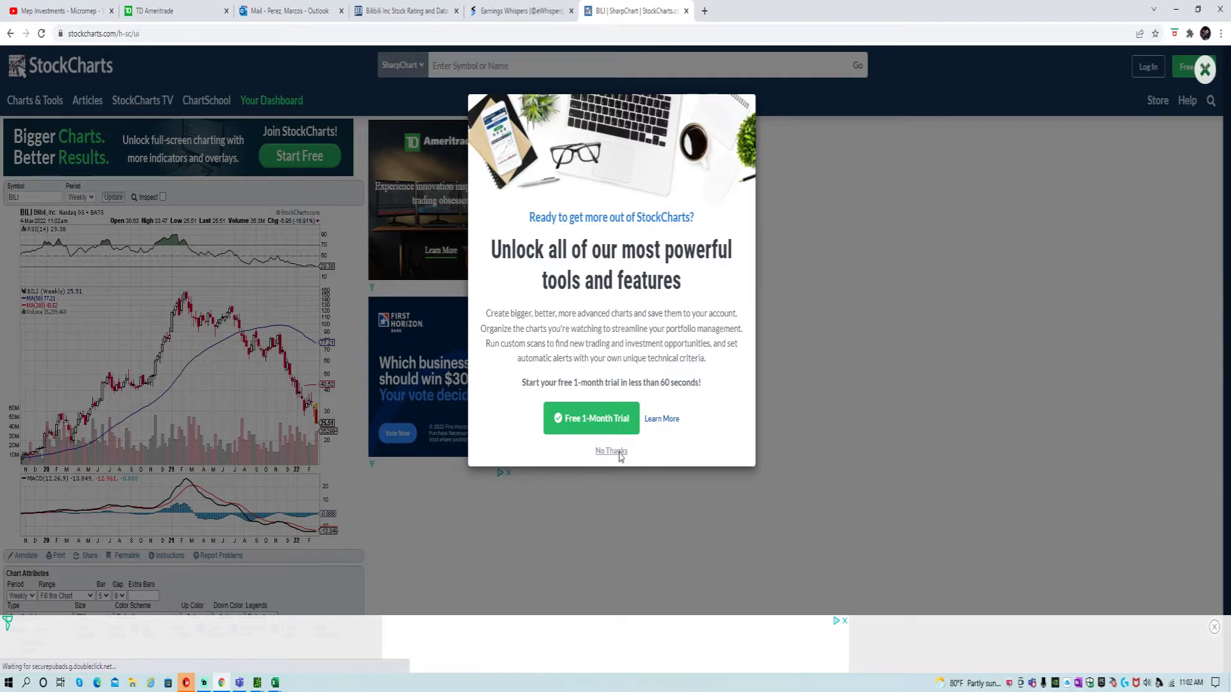
{"action": "left_click", "coordinate": [613, 452]}
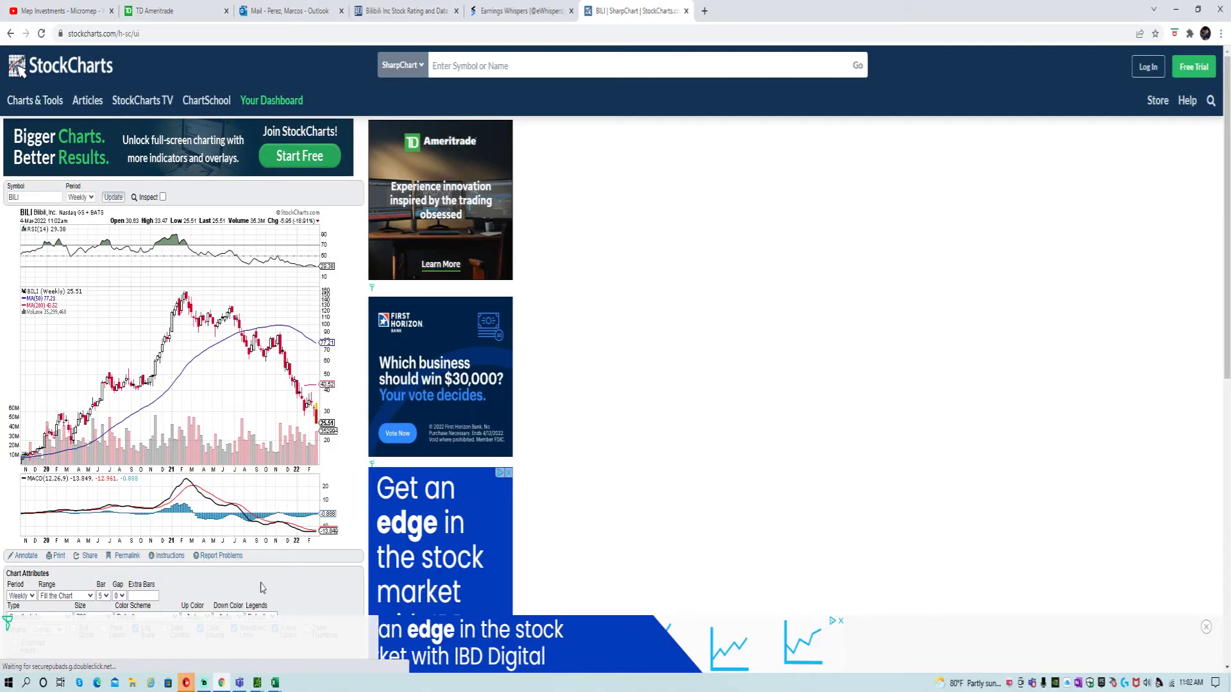
Bring thinkorswim back, showing the 14 APR 22 30/25 spread at -$9.50 open P/L, $500 margin
{"action": "mouse_move", "coordinate": [204, 683]}
{"action": "left_click", "coordinate": [189, 645]}
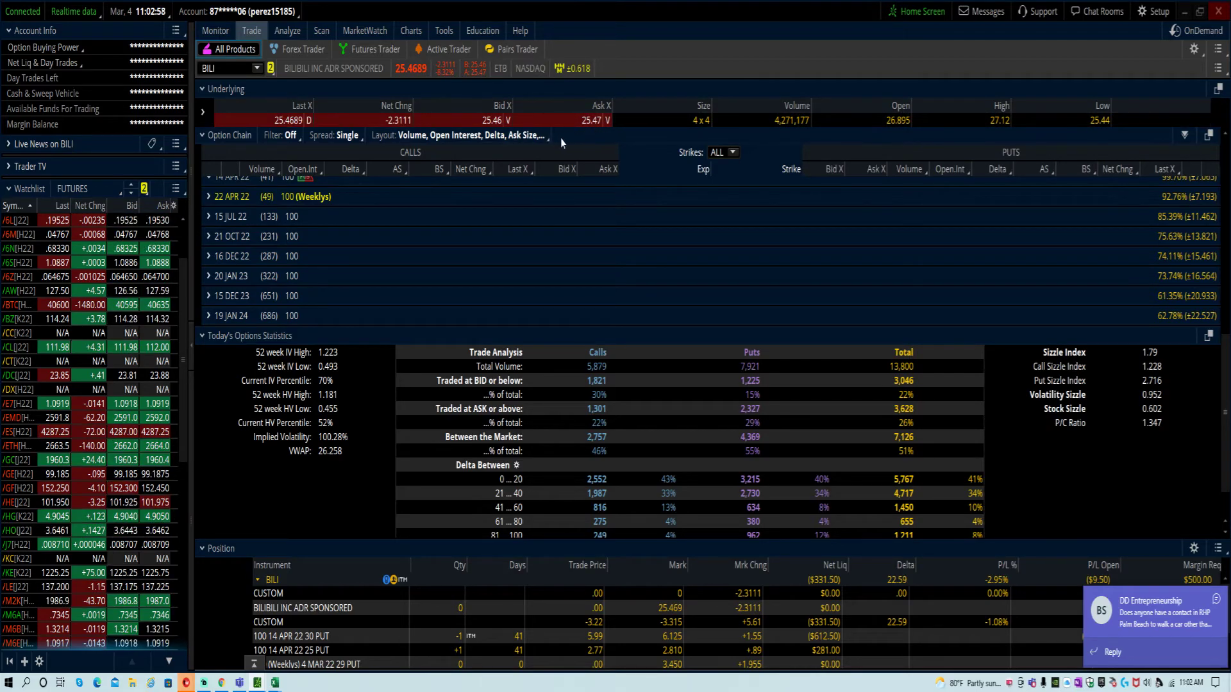
{"action": "left_click", "coordinate": [597, 120]}
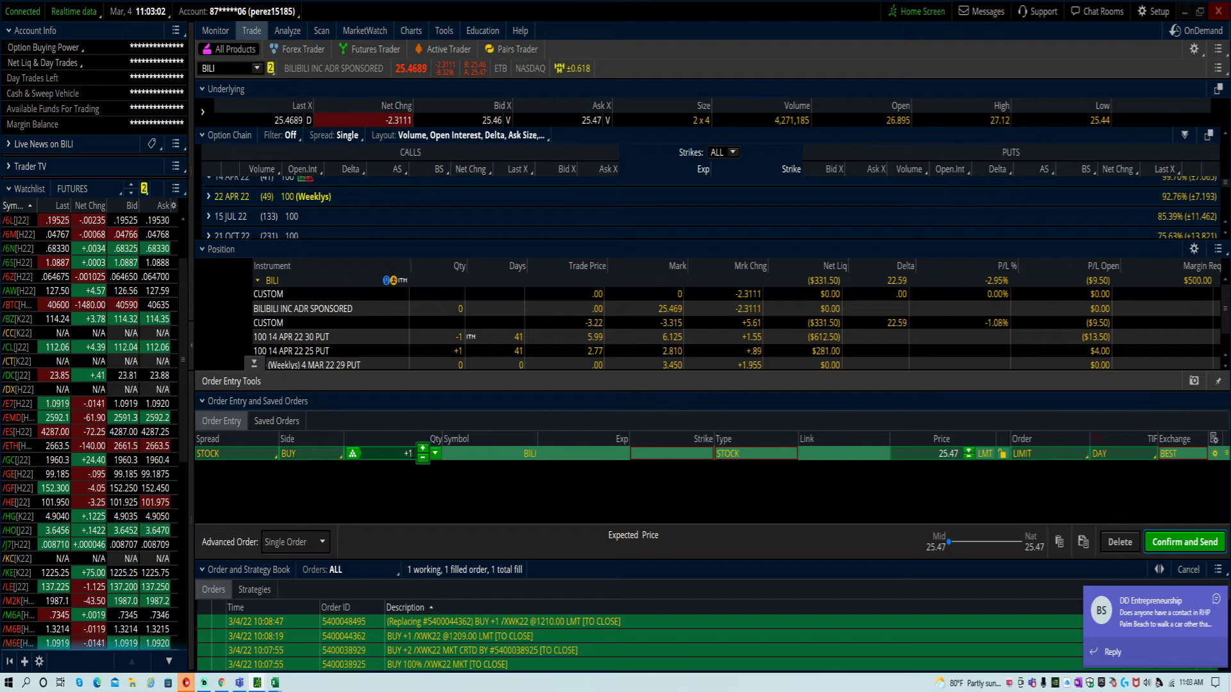
{"action": "type", "text": "00"}
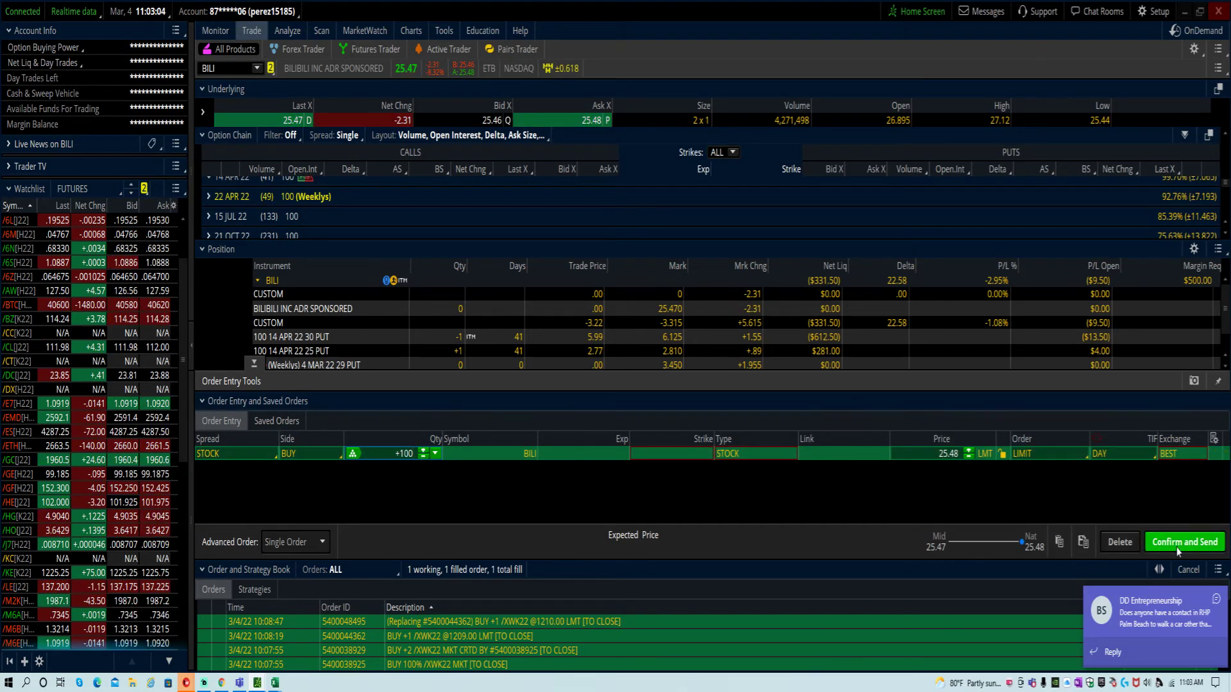
{"action": "left_click", "coordinate": [1176, 545]}
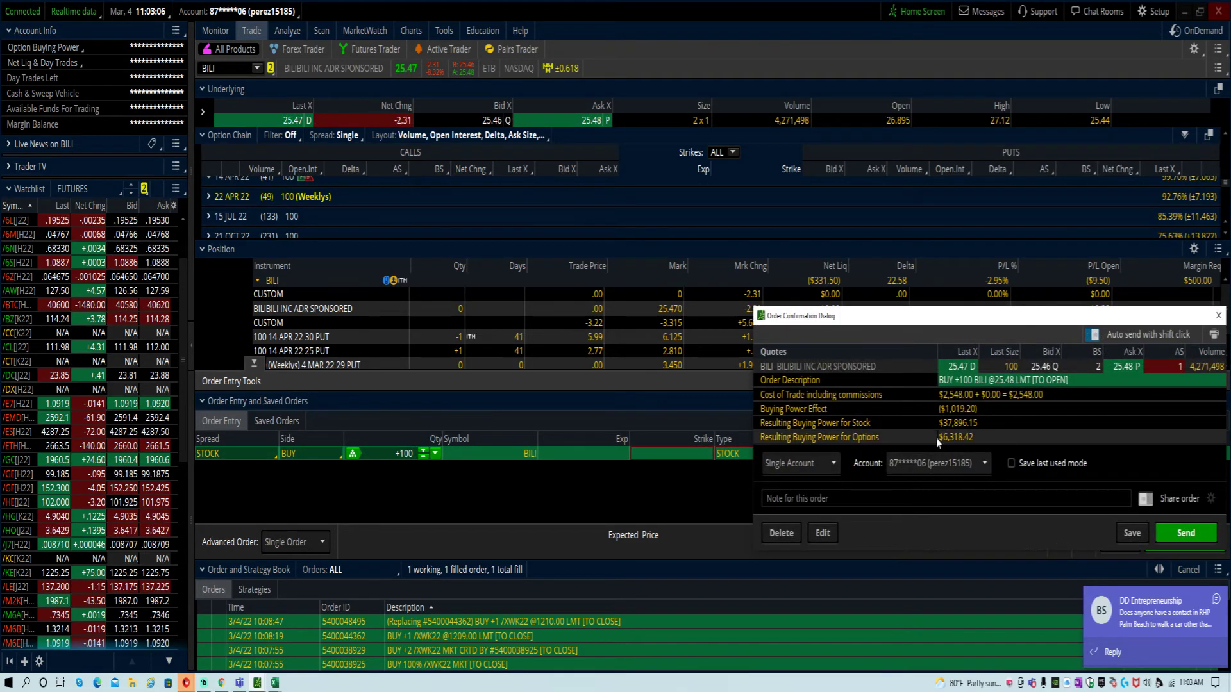
{"action": "left_click", "coordinate": [829, 540]}
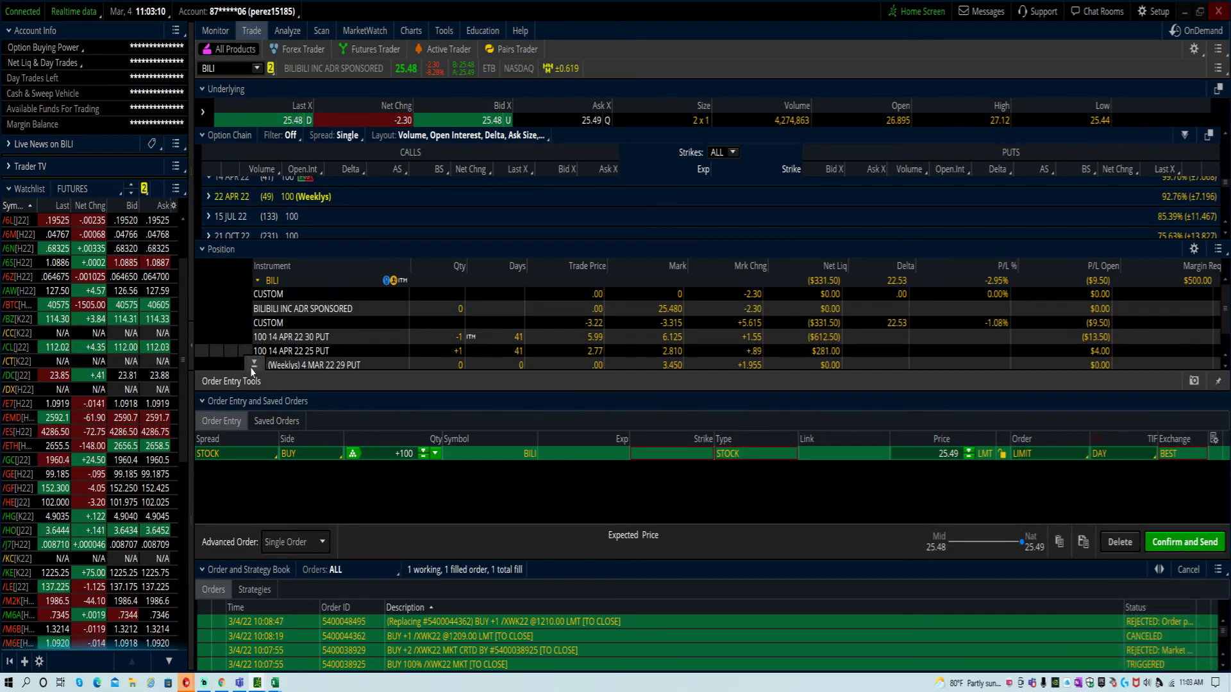